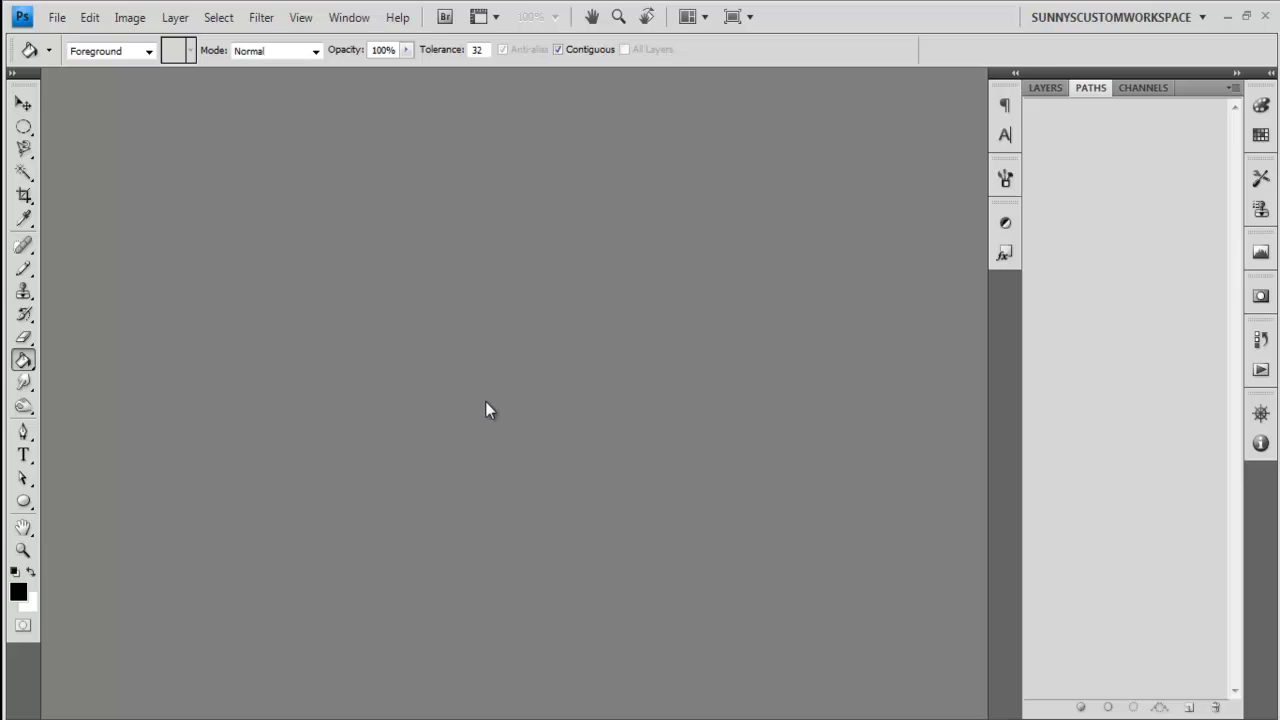
Open the mw3logo image from the tutorialex folder
left_click(57, 17)
left_click(423, 214)
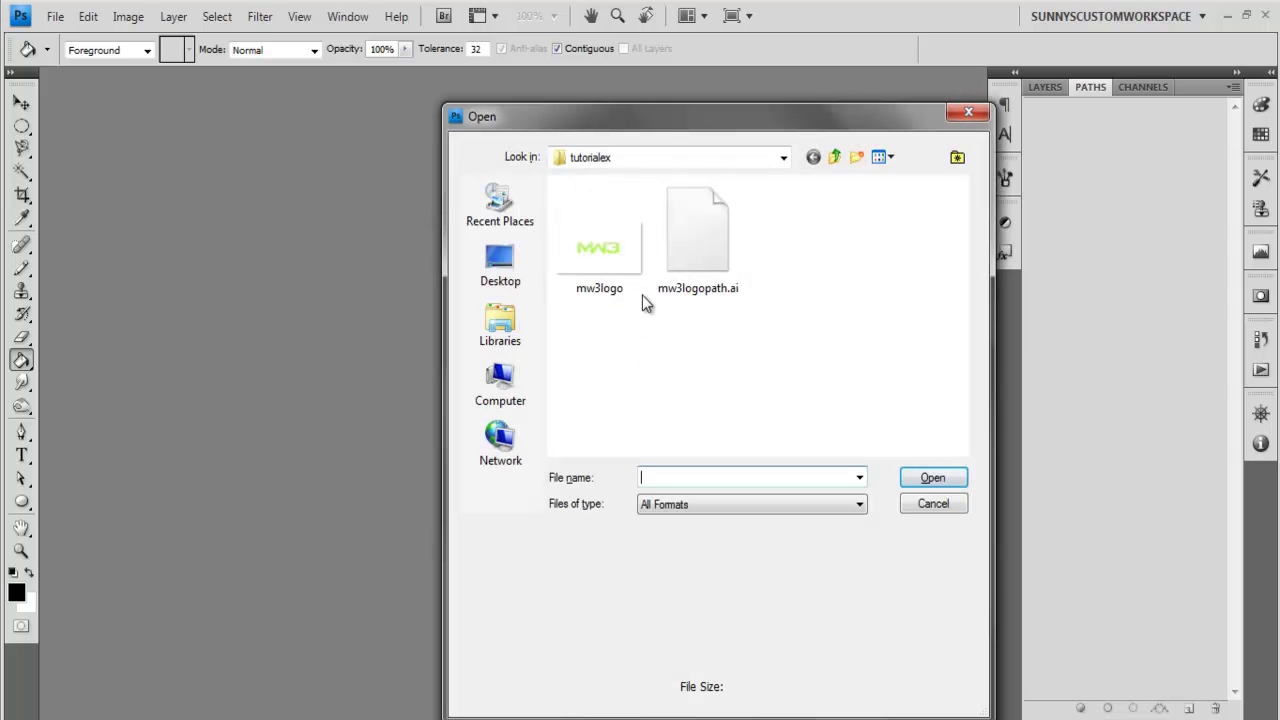
double_click(597, 250)
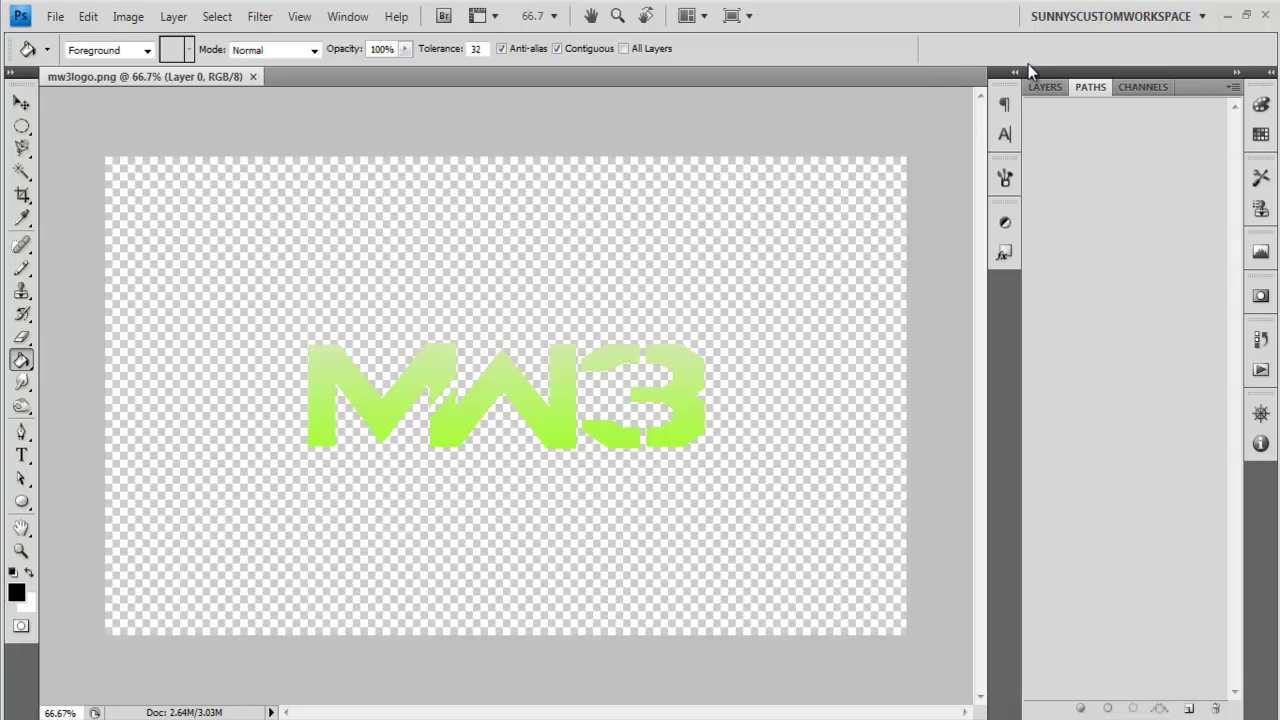
Check the logo against a temporary black-filled layer placed beneath it, and delete that layer
left_click(1045, 87)
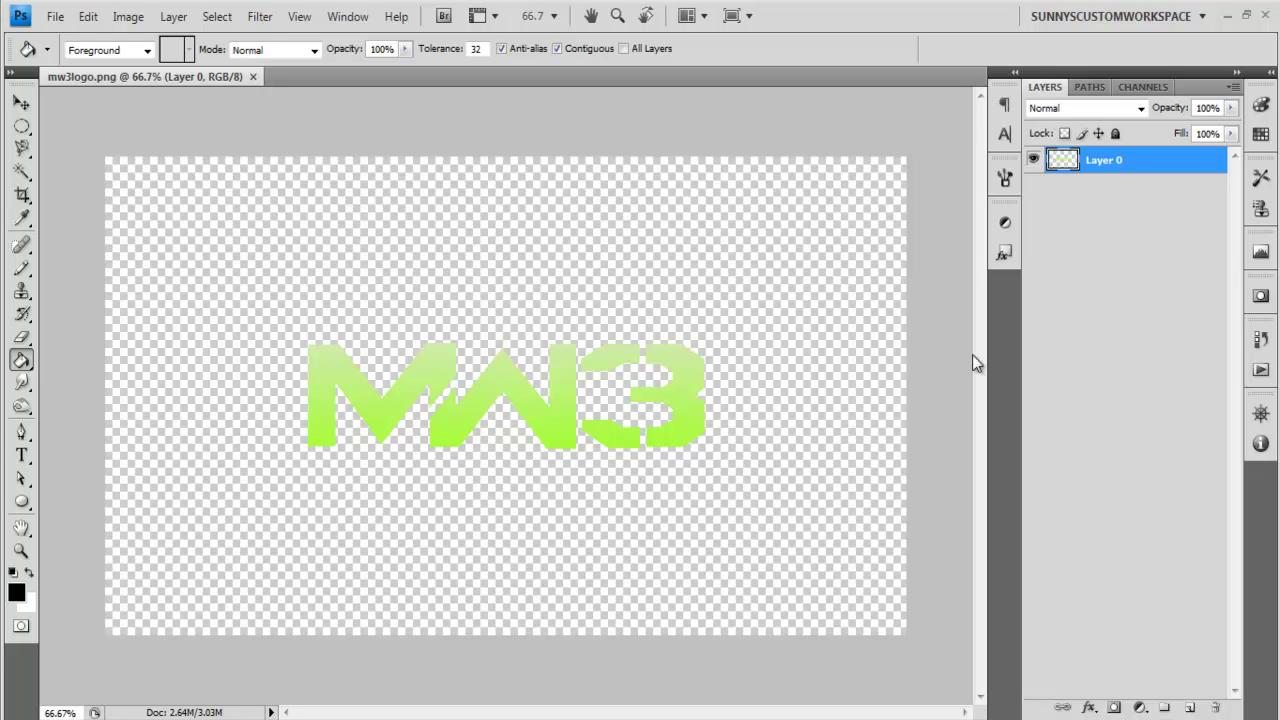
left_click(1189, 707)
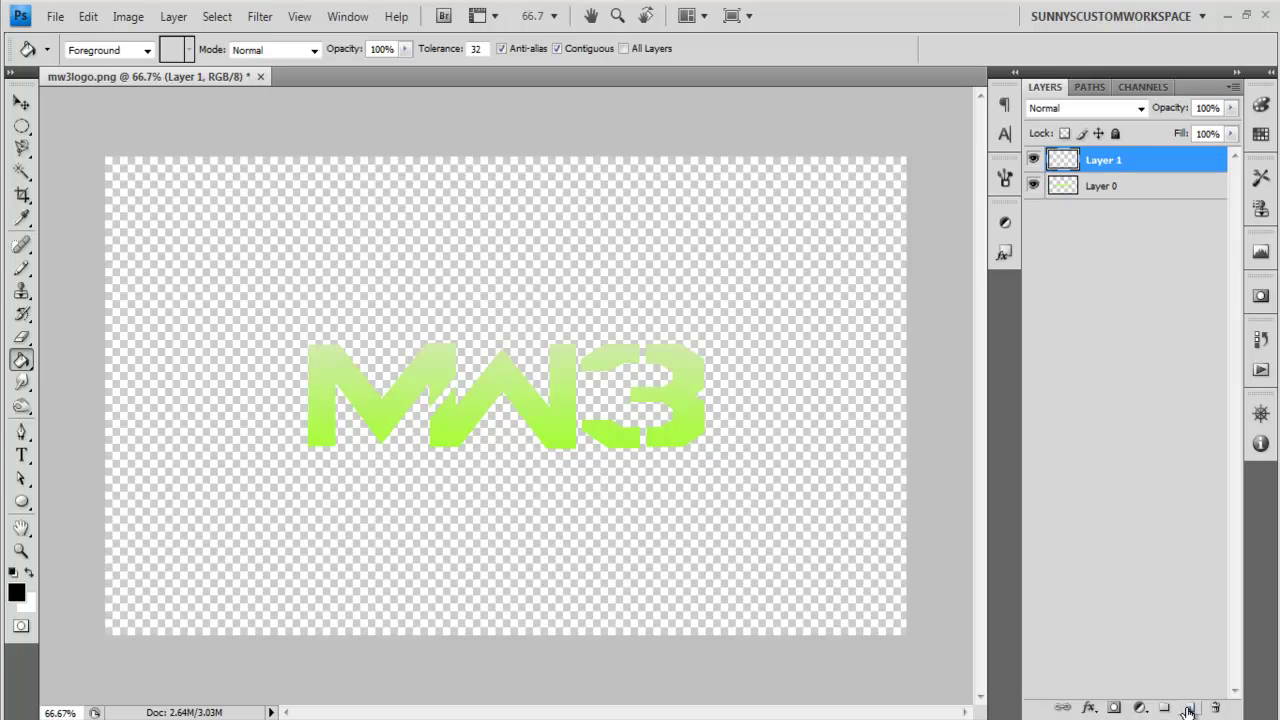
left_click(721, 523)
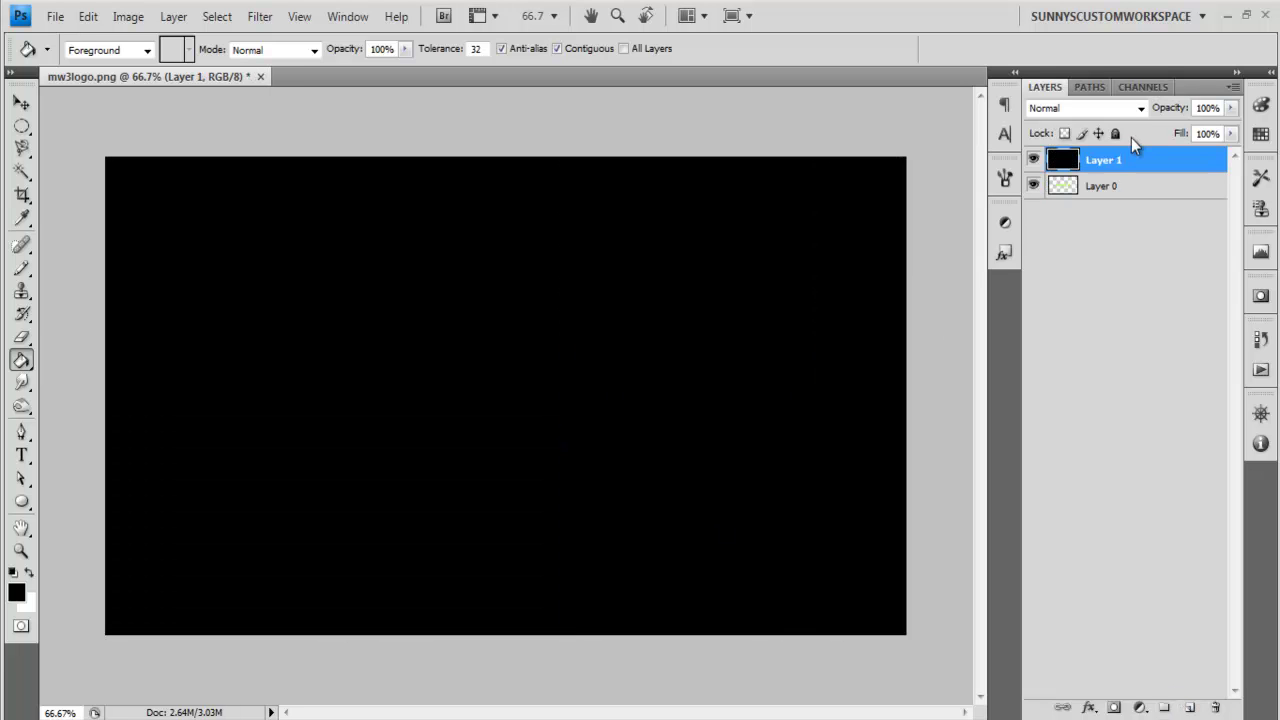
left_click_drag(1131, 158, 1109, 232)
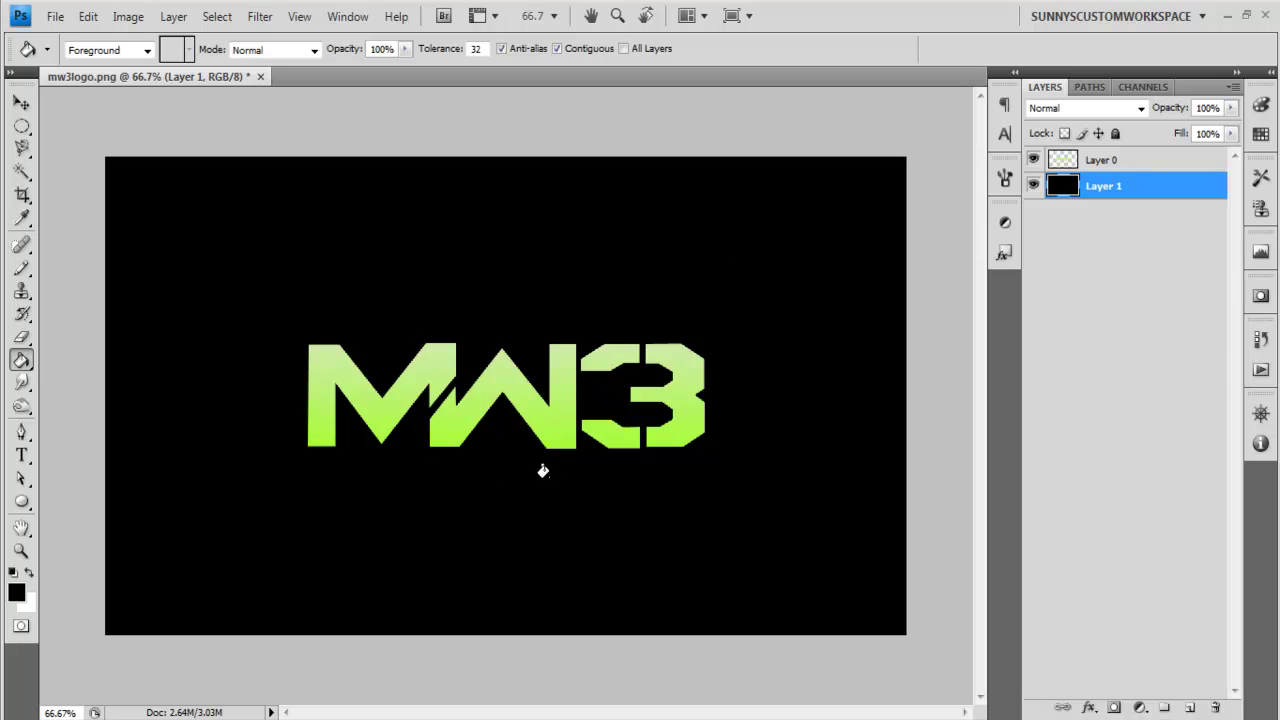
key("Delete")
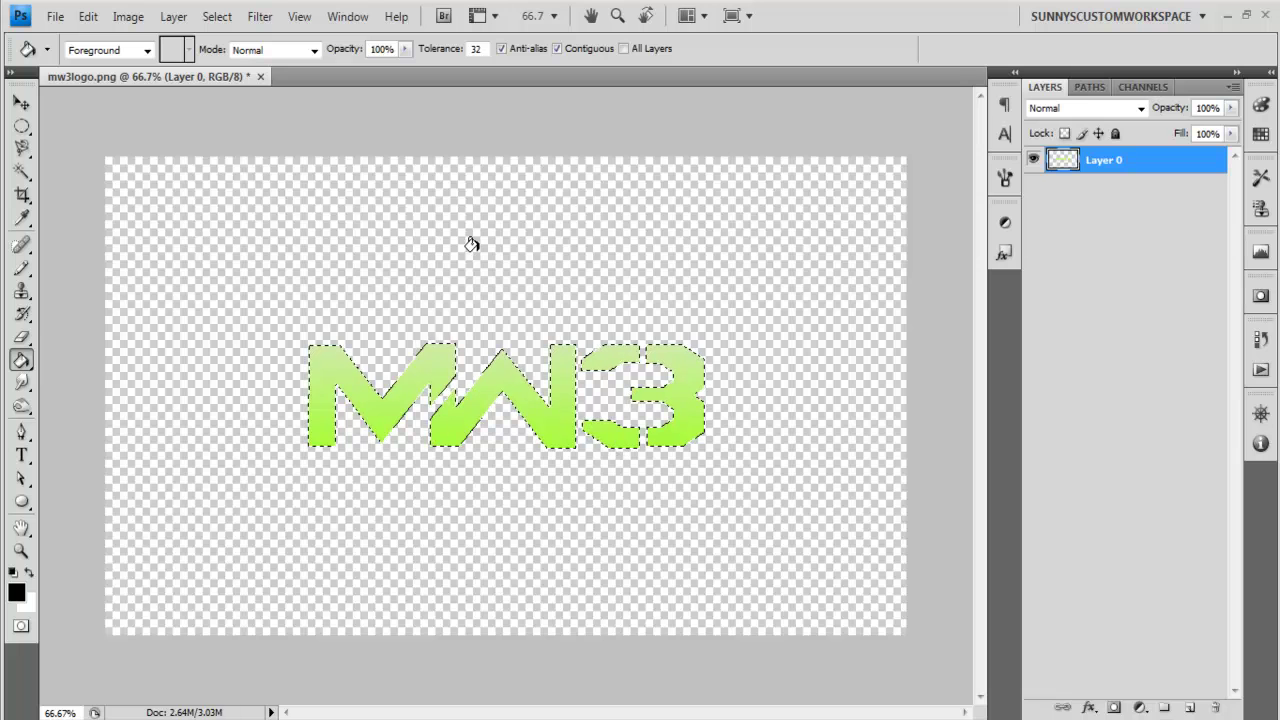
Convert the logo's outline selection into a work path and export it to Illustrator format as mw3logopath2.ai
left_click(1086, 88)
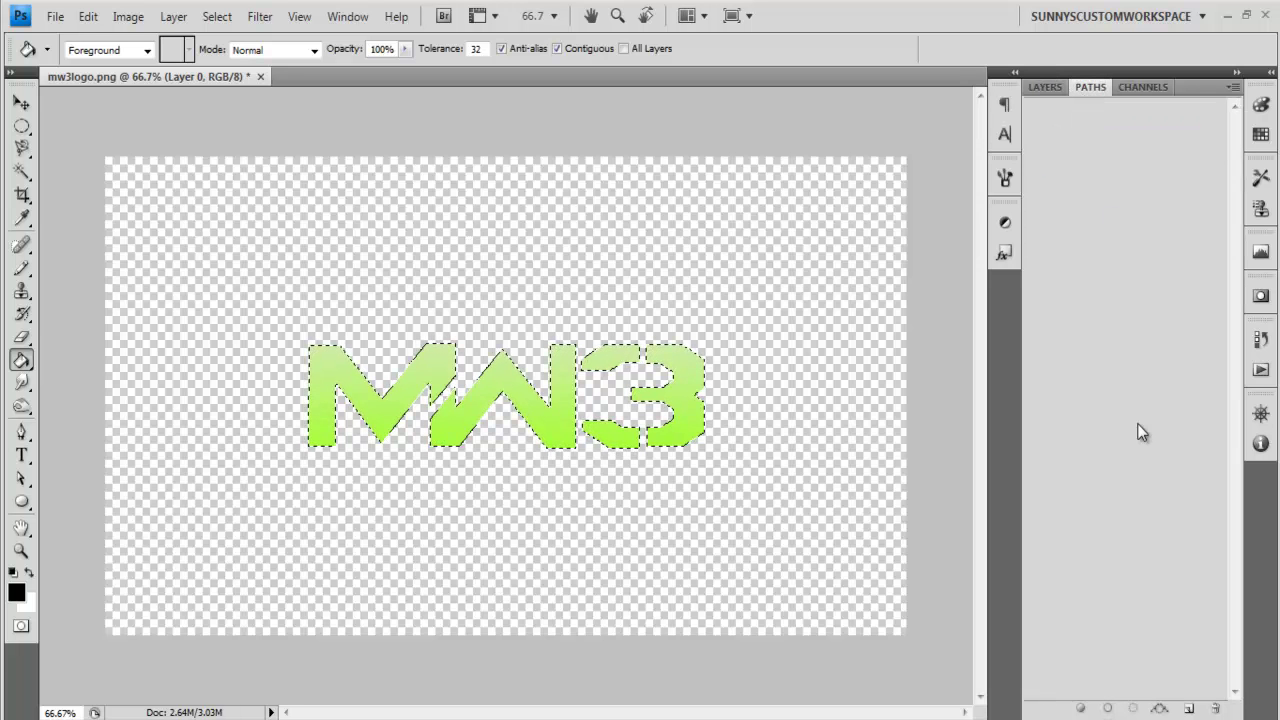
left_click(1162, 709)
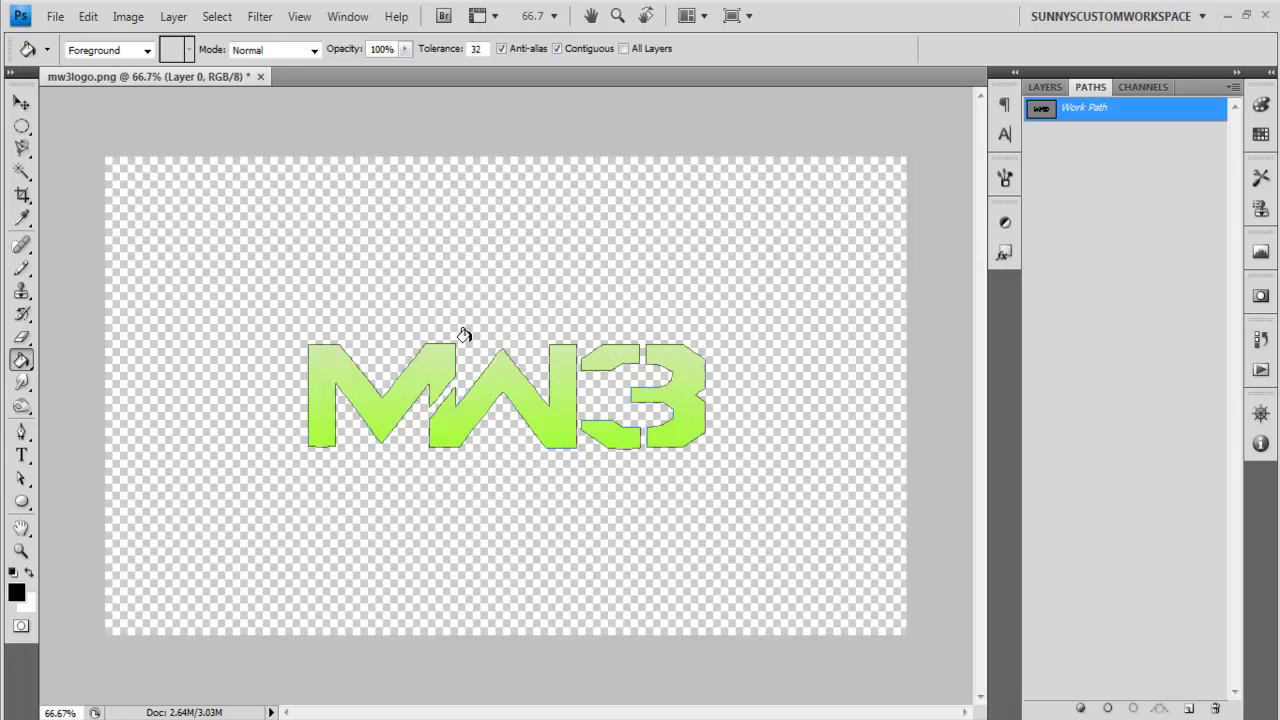
left_click(55, 16)
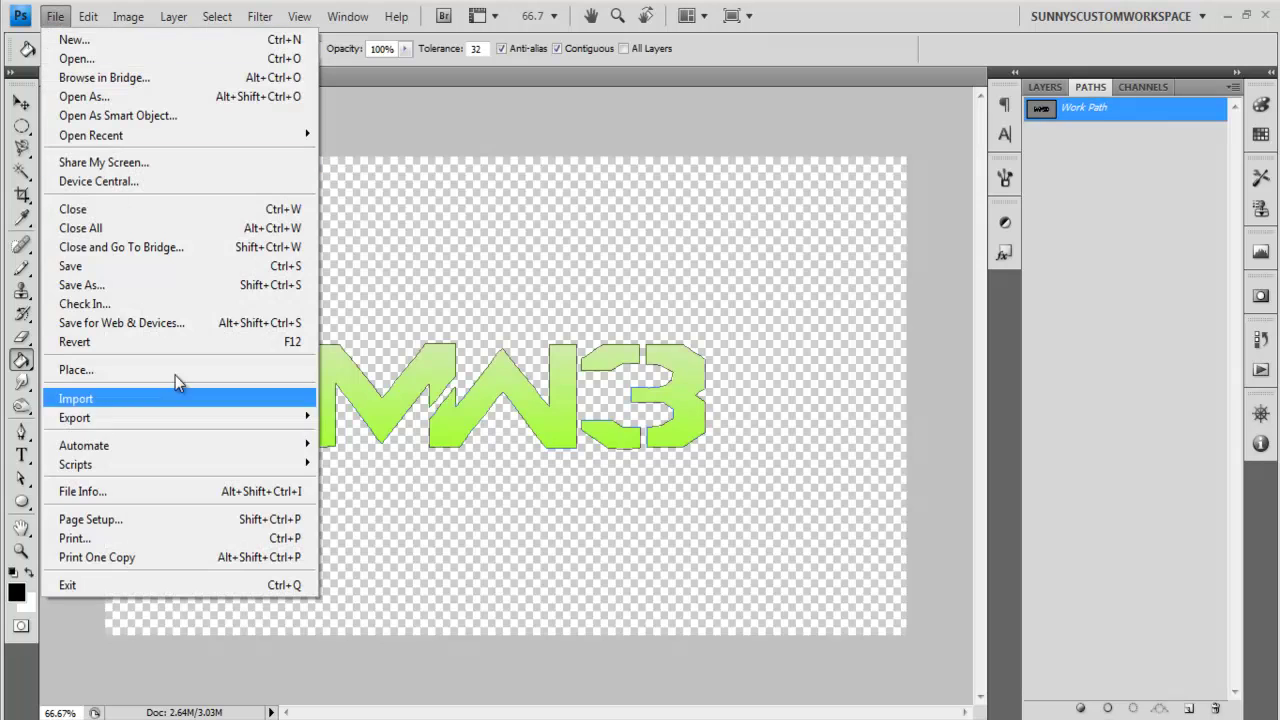
mouse_move(212, 416)
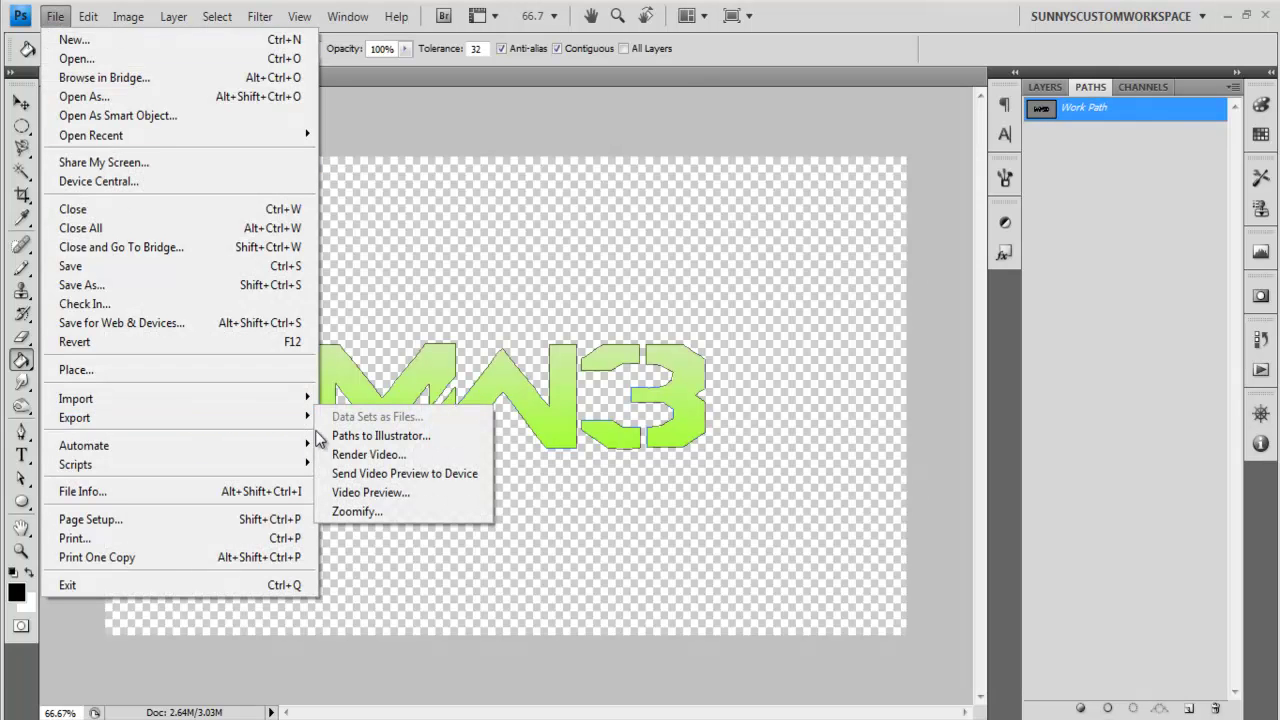
left_click(361, 440)
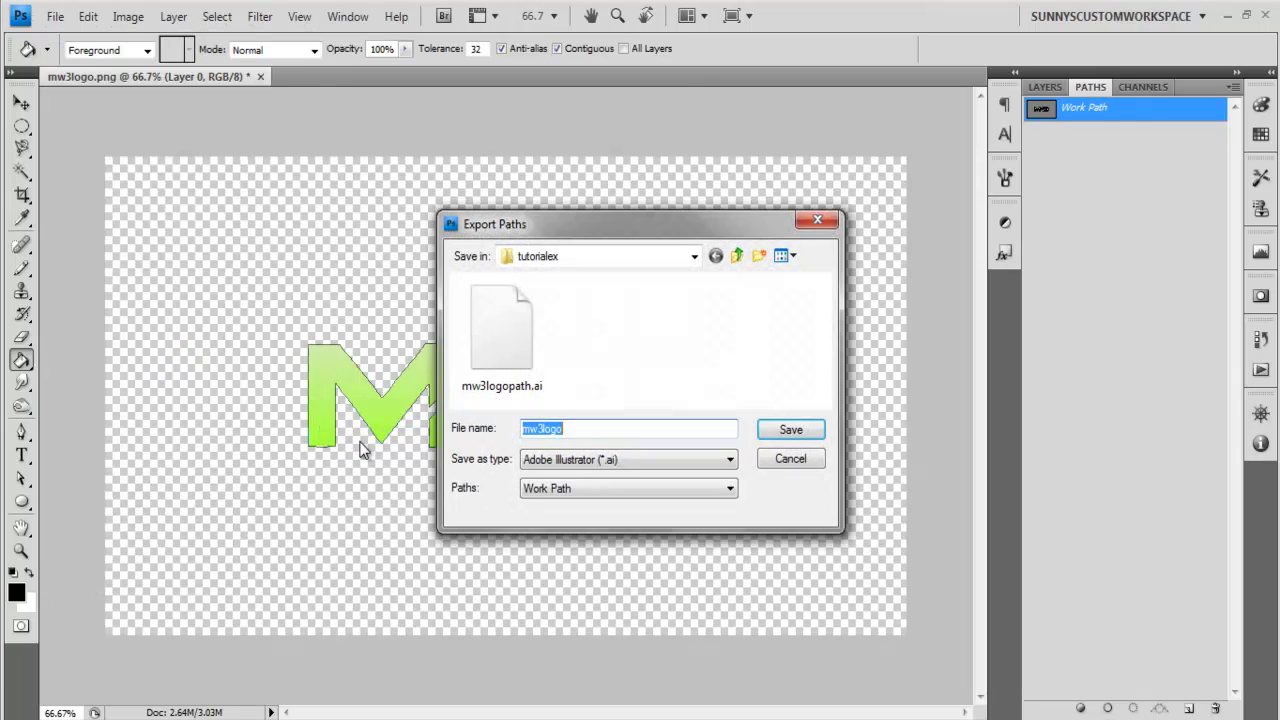
left_click(584, 427)
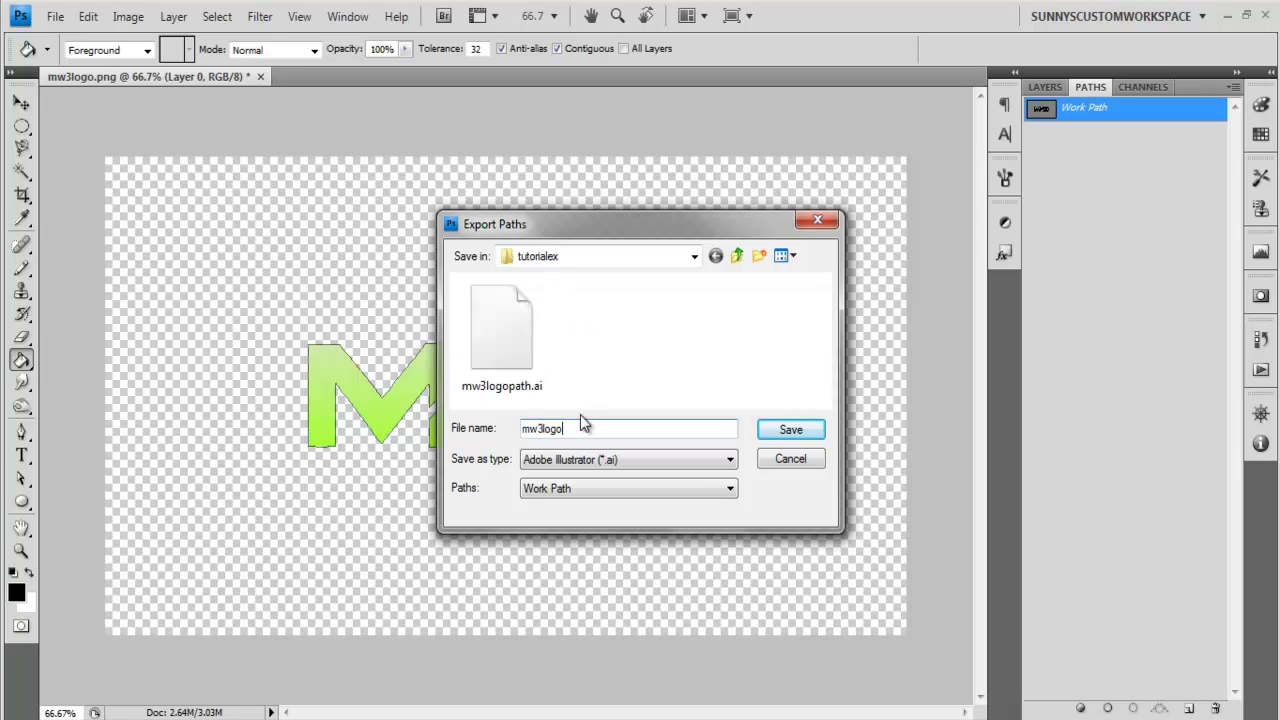
type("path")
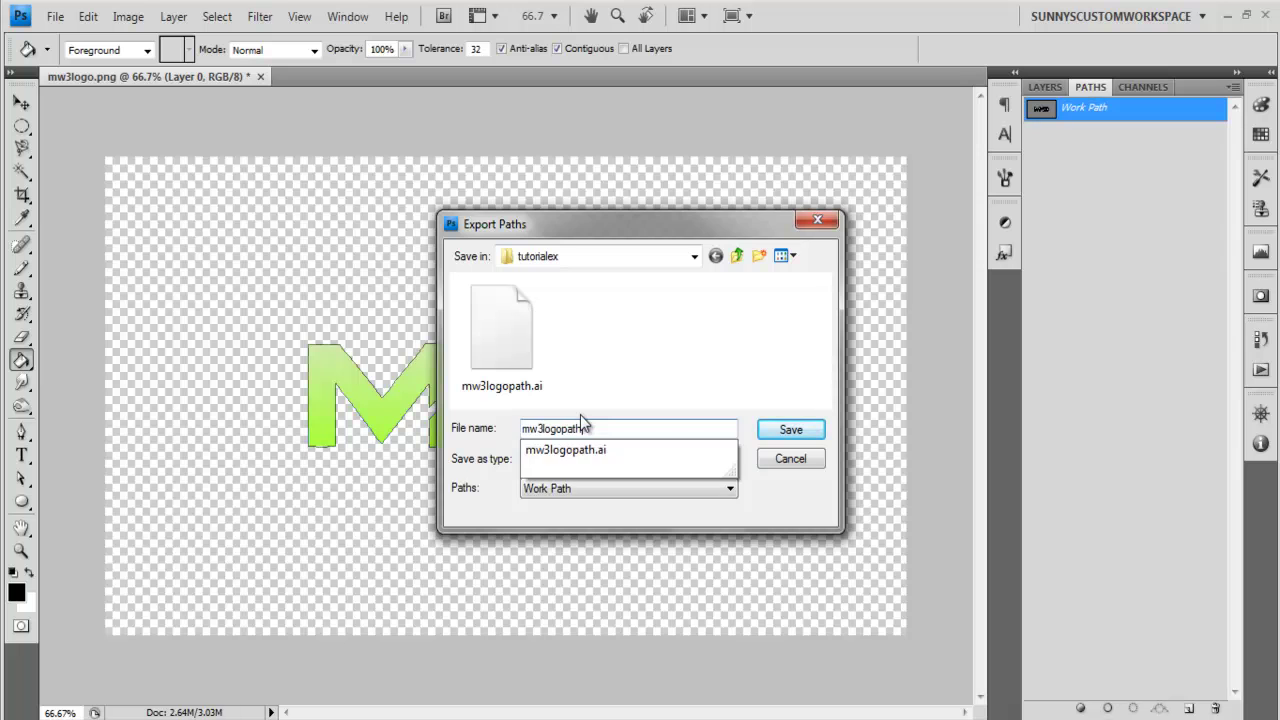
key("Return")
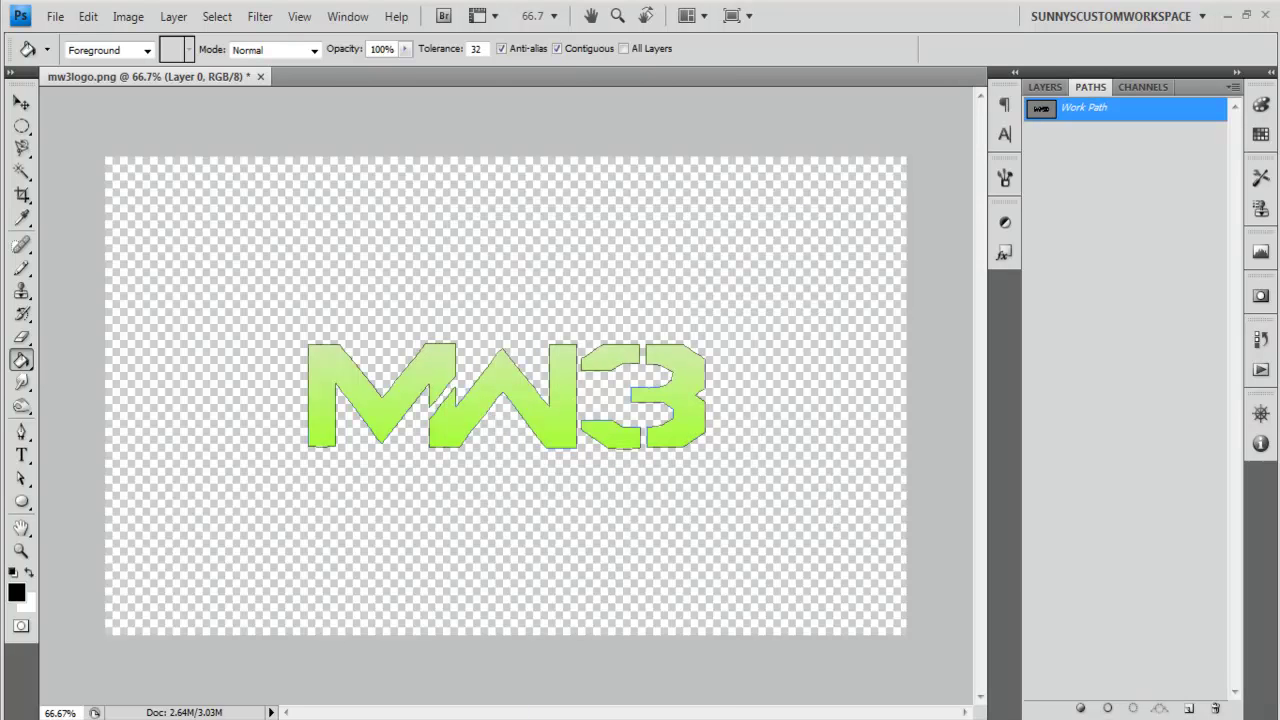
Switch to Cinema 4D and merge mw3logopath2.ai into the scene at a scale of 1 centimeter with connected splines
left_click(646, 669)
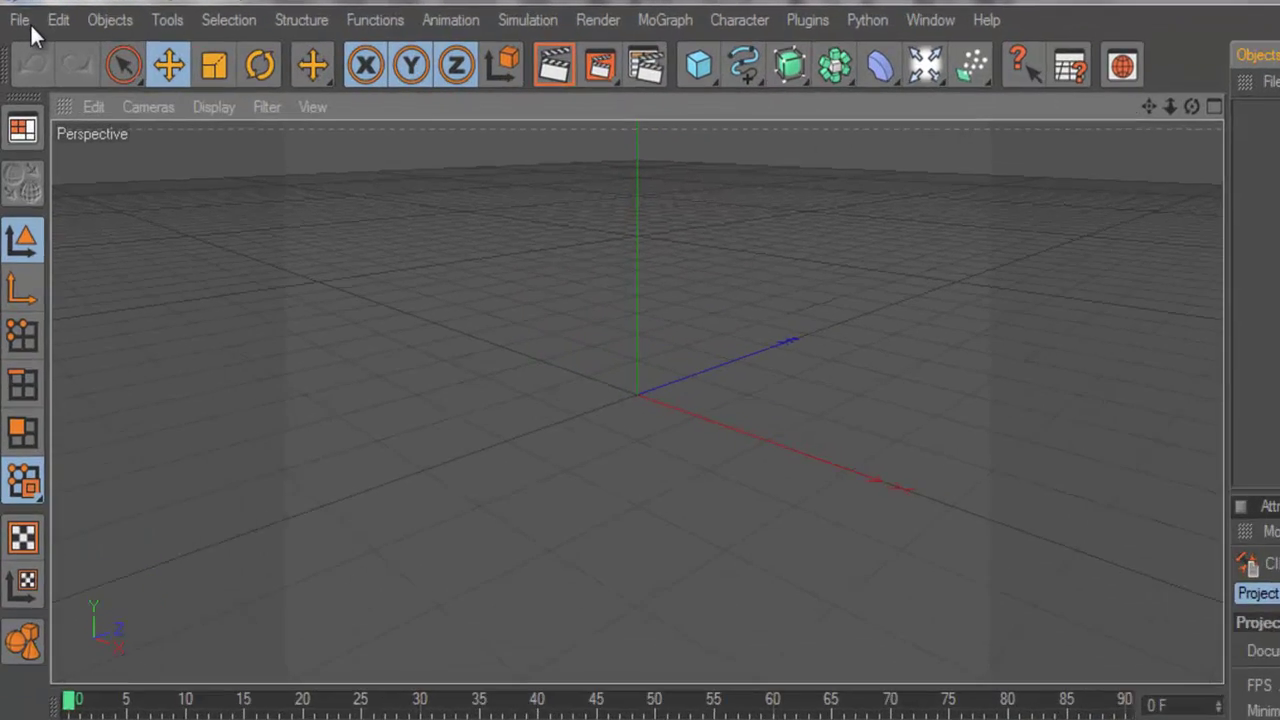
left_click(16, 31)
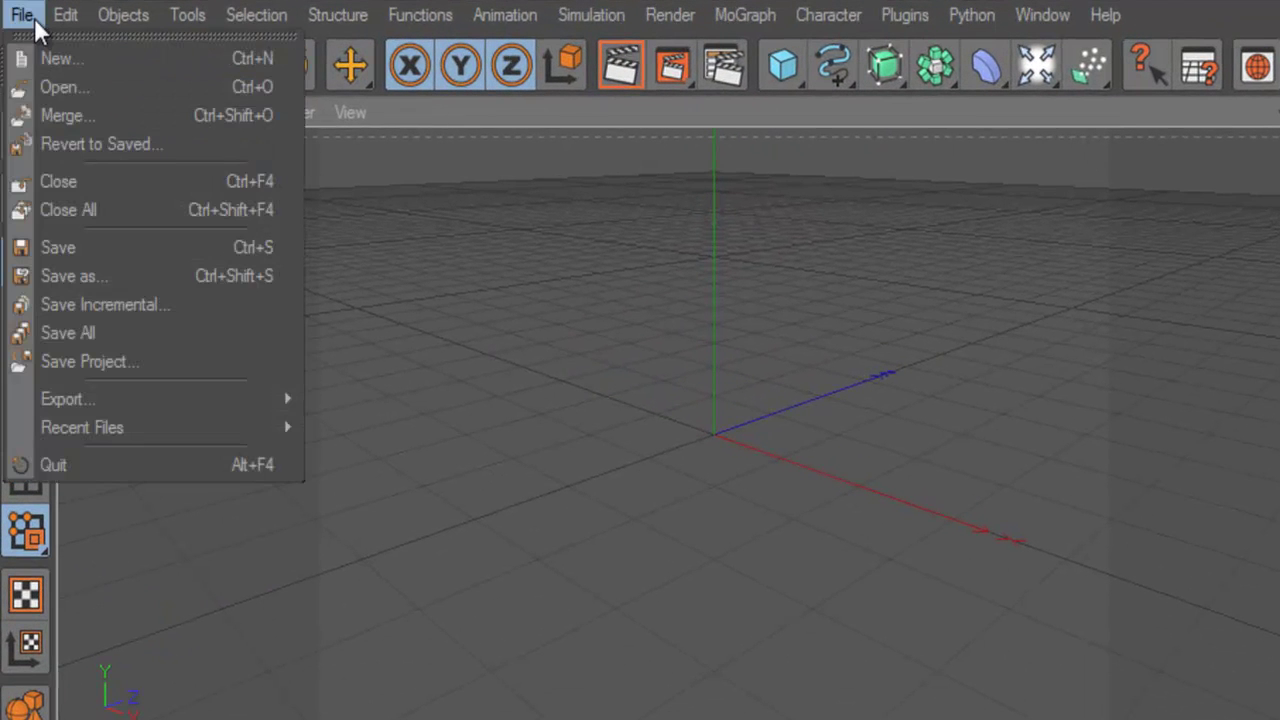
left_click(61, 114)
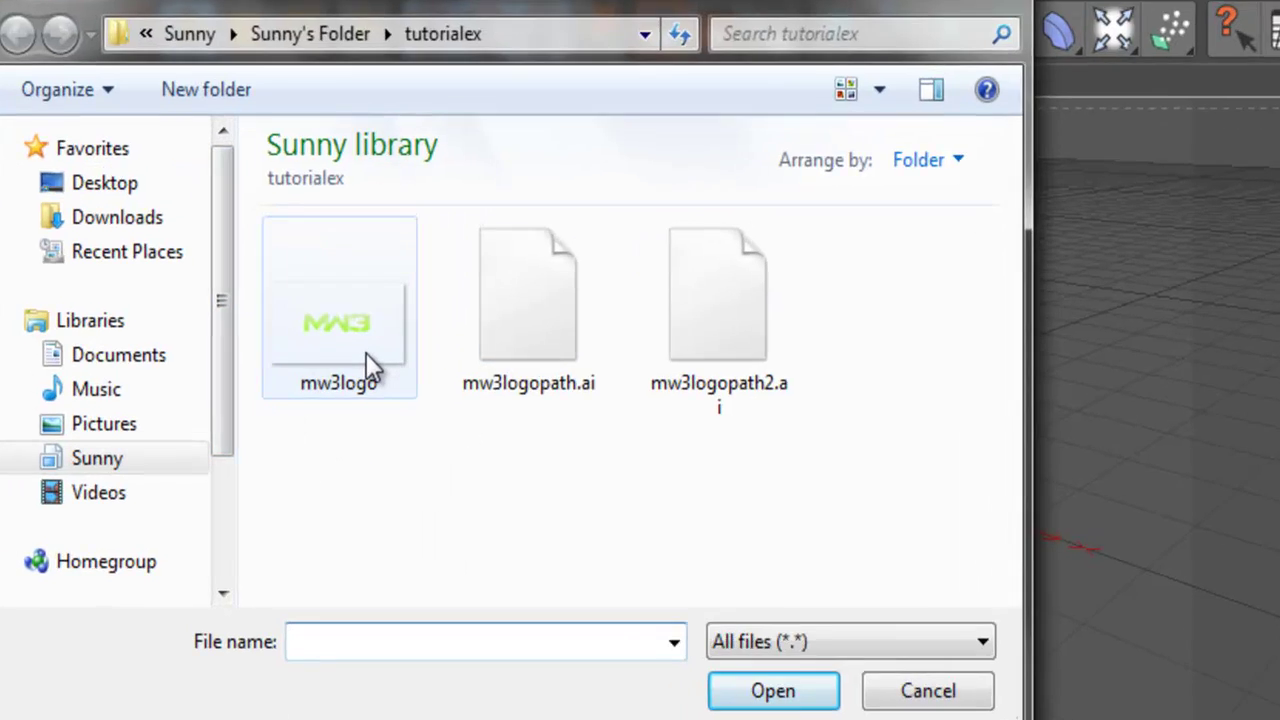
left_click(368, 355)
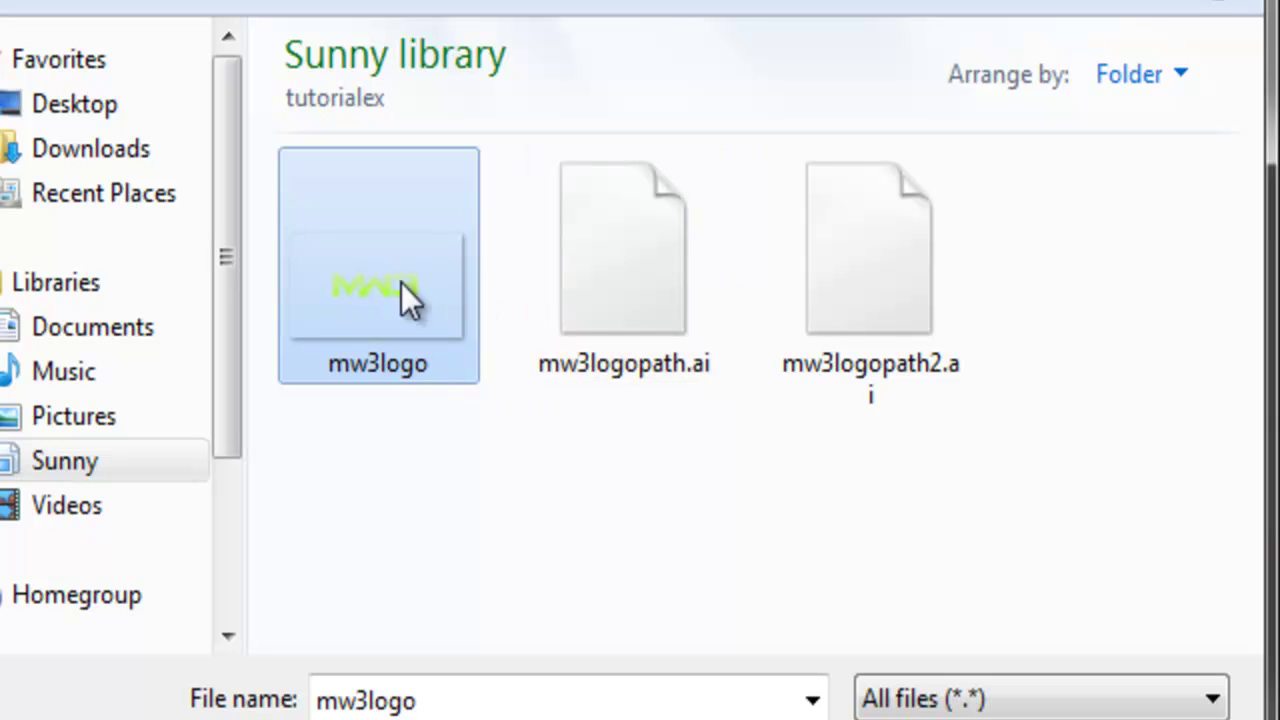
left_click(923, 281)
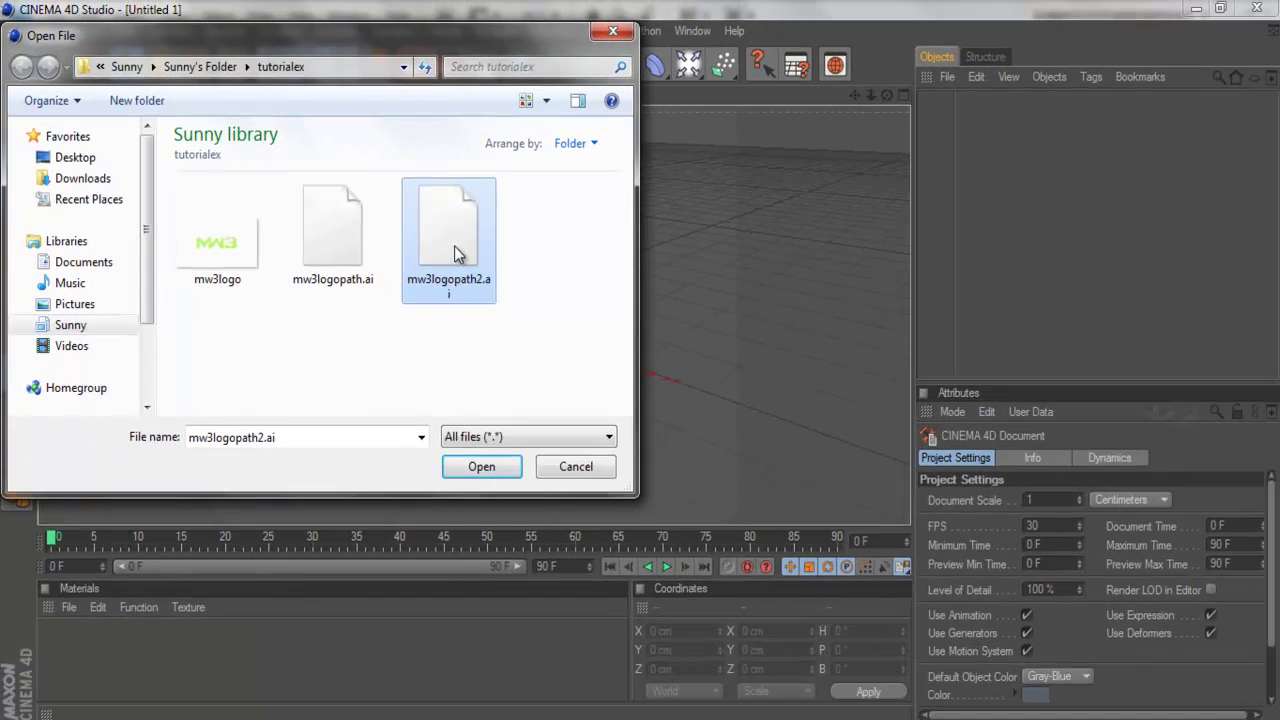
double_click(455, 253)
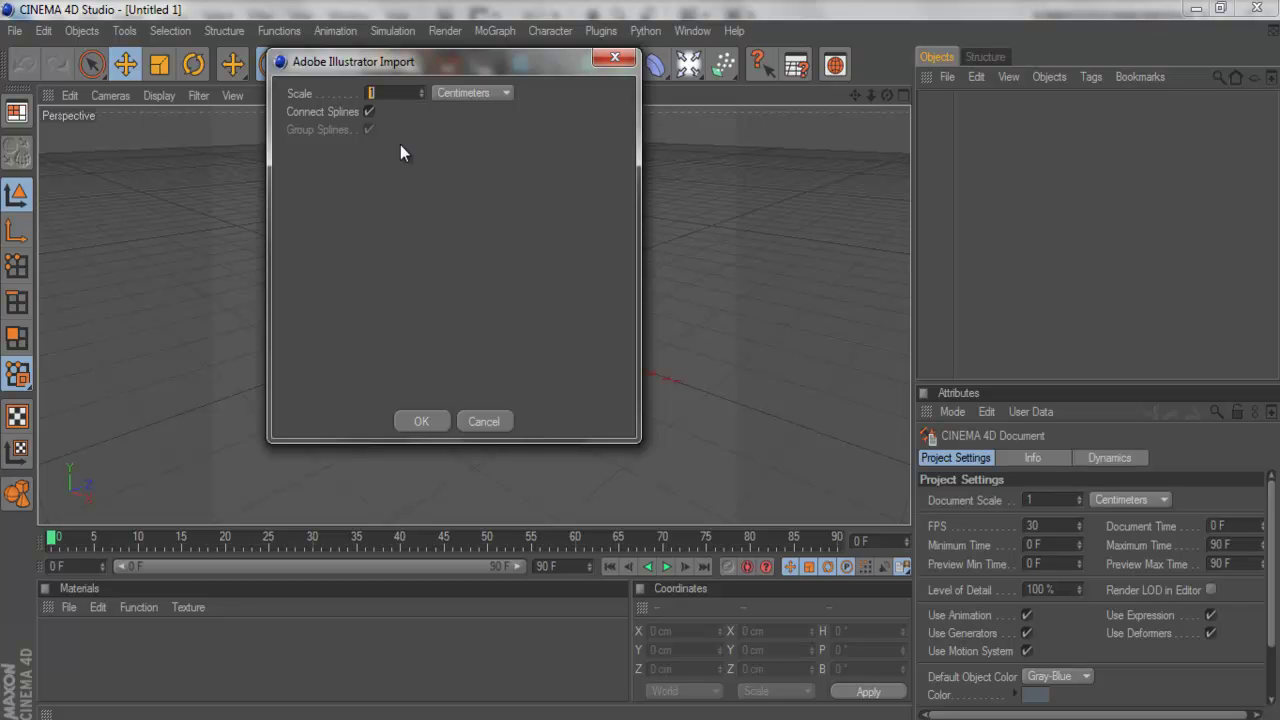
key("Return")
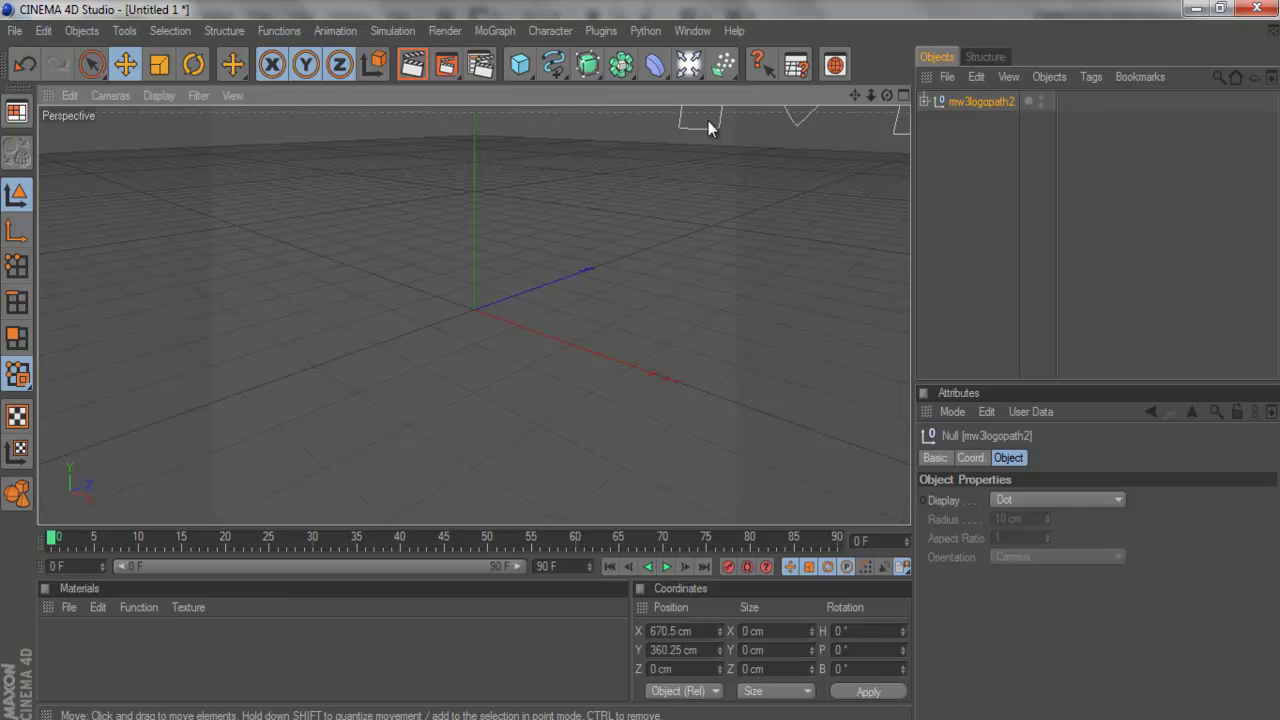
Examine the imported logo splines from the front, centred in the perspective view
key("h")
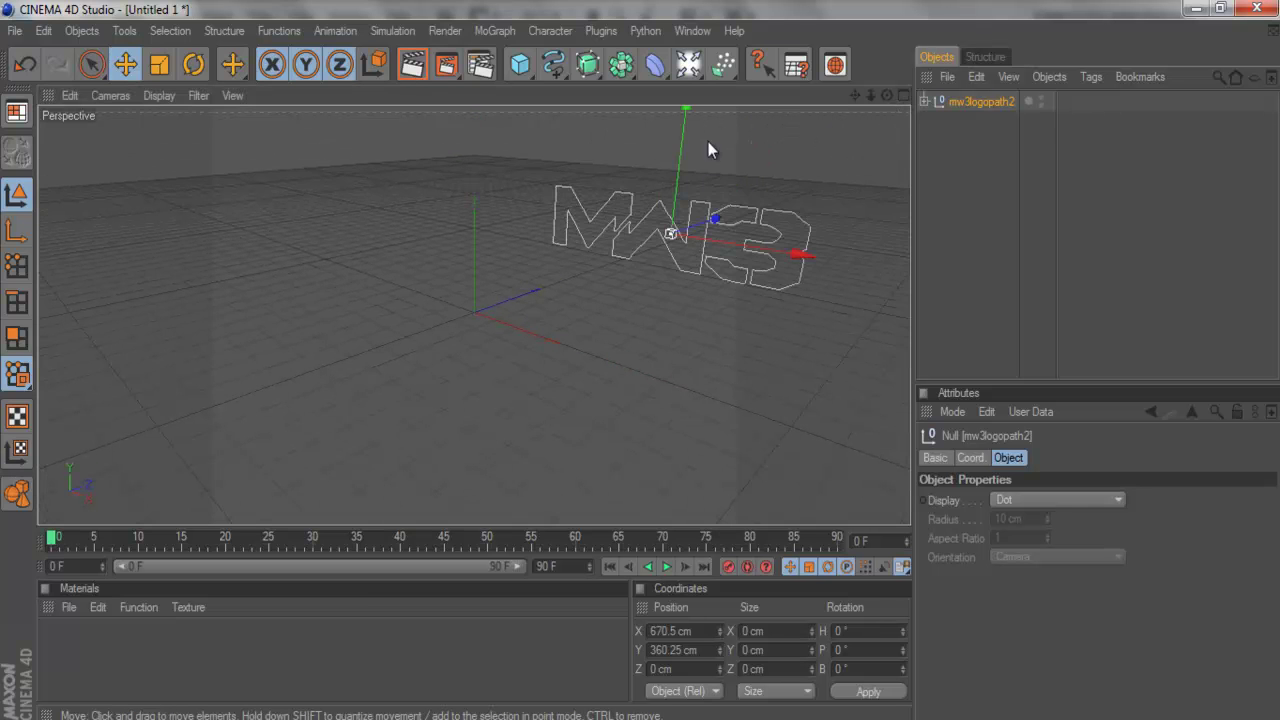
scroll(711, 190, "down", 3)
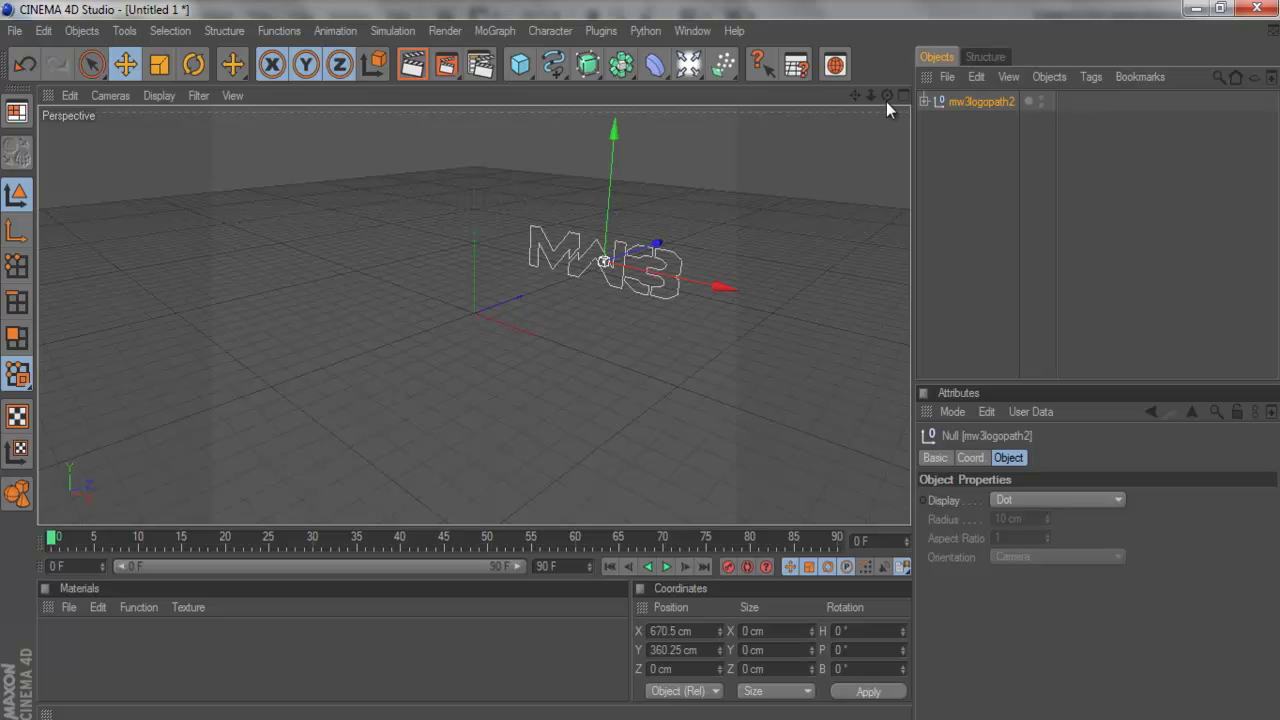
left_click_drag(888, 97, 641, 363)
left_click_drag(857, 93, 635, 365)
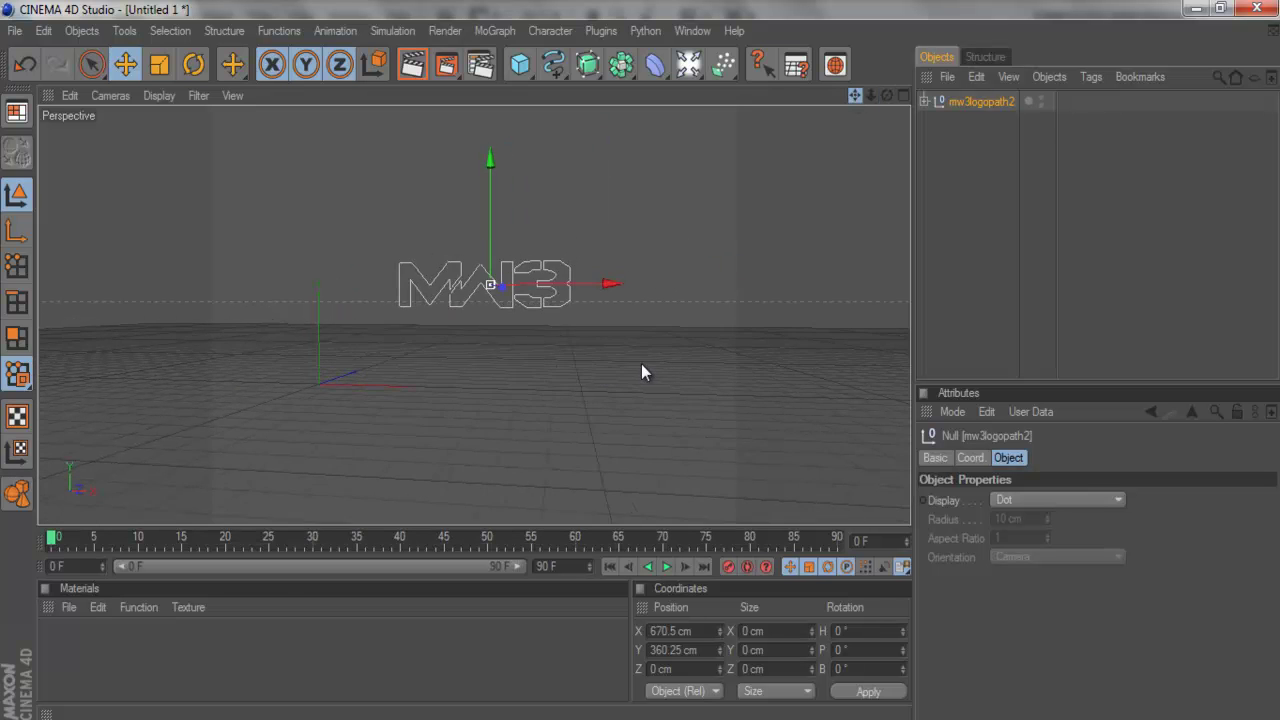
left_click_drag(855, 95, 644, 361)
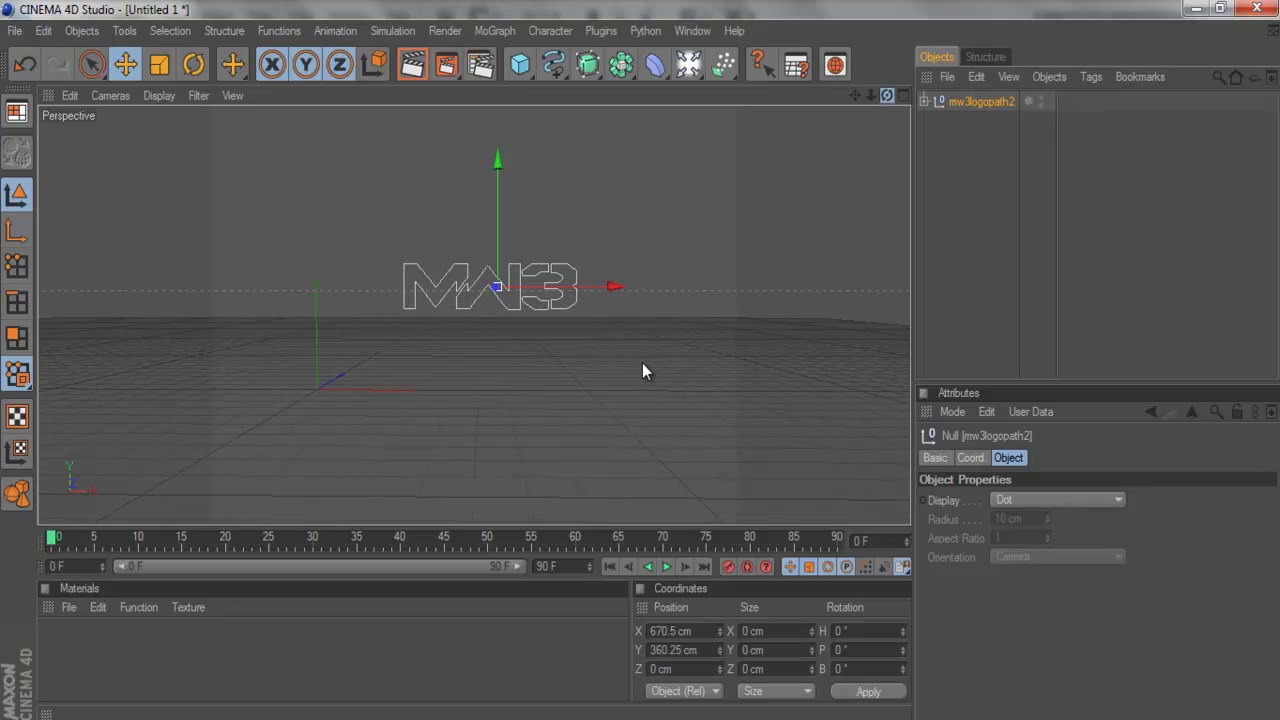
scroll(812, 173, "up", 3)
scroll(813, 166, "up", 3)
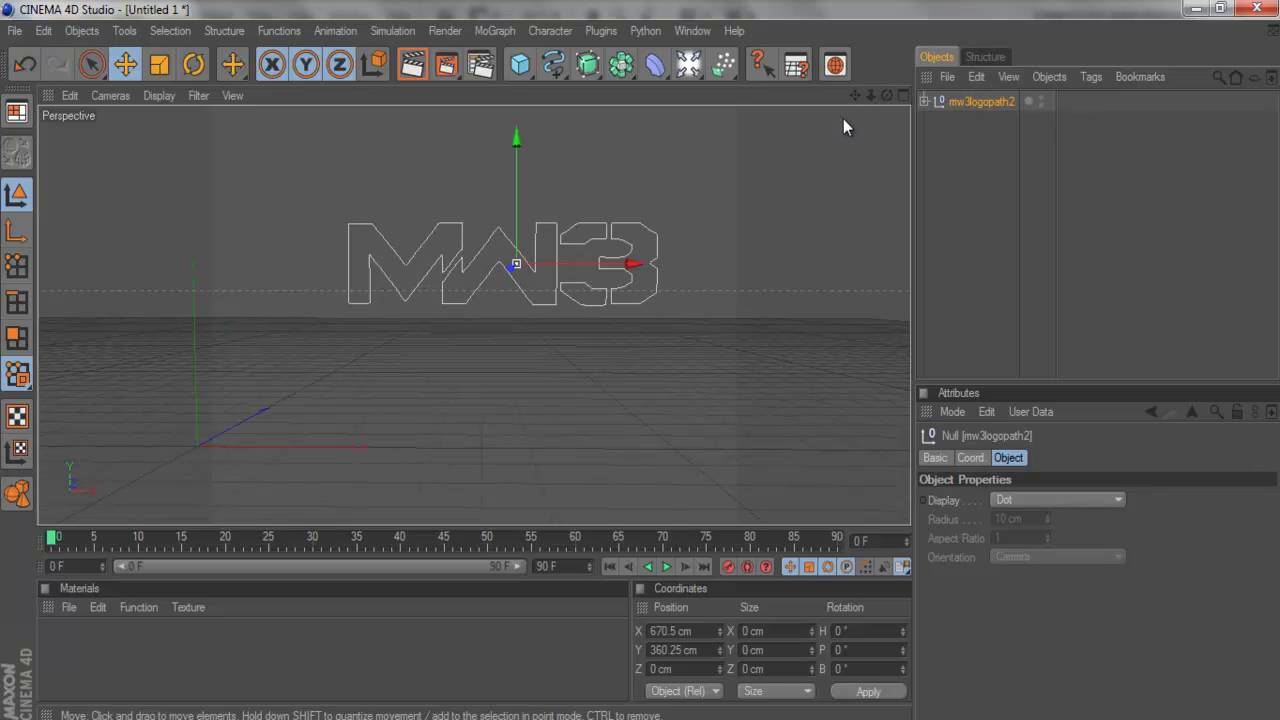
left_click_drag(856, 97, 641, 364)
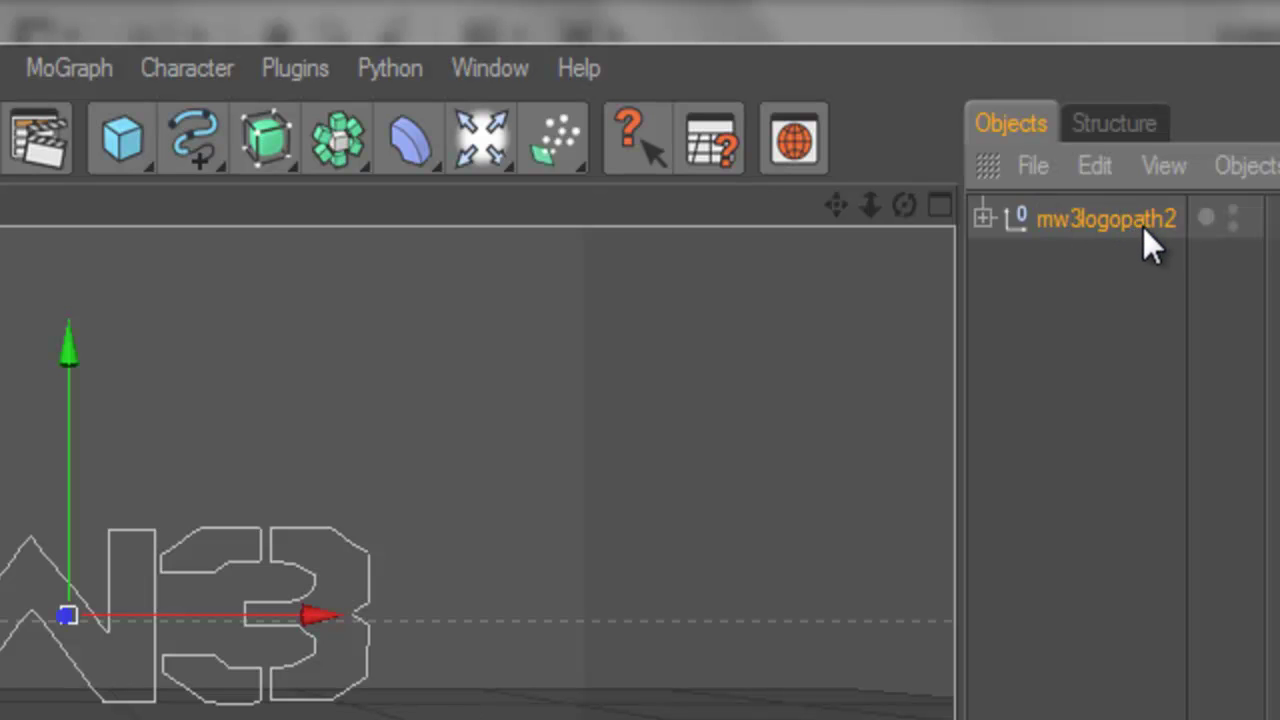
Expand the mw3logopath2 group and create five Extrude NURBS objects, one for each of its paths
left_click(983, 217)
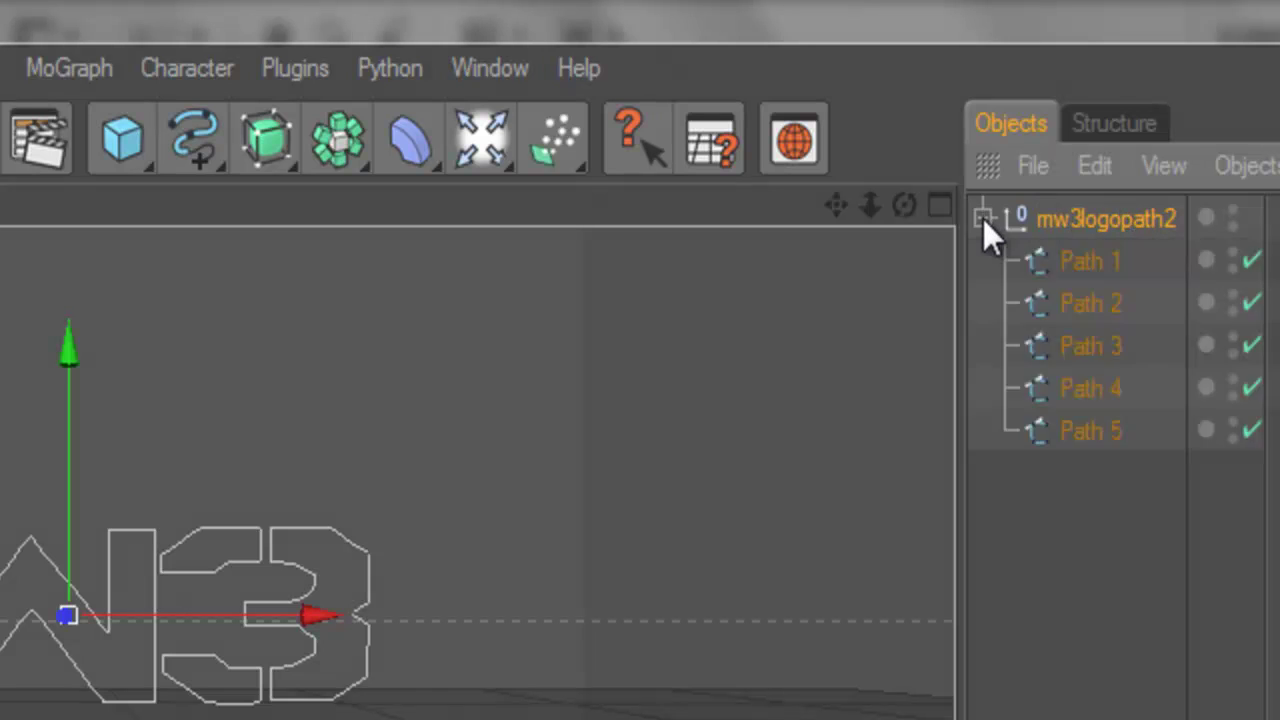
left_click(257, 142)
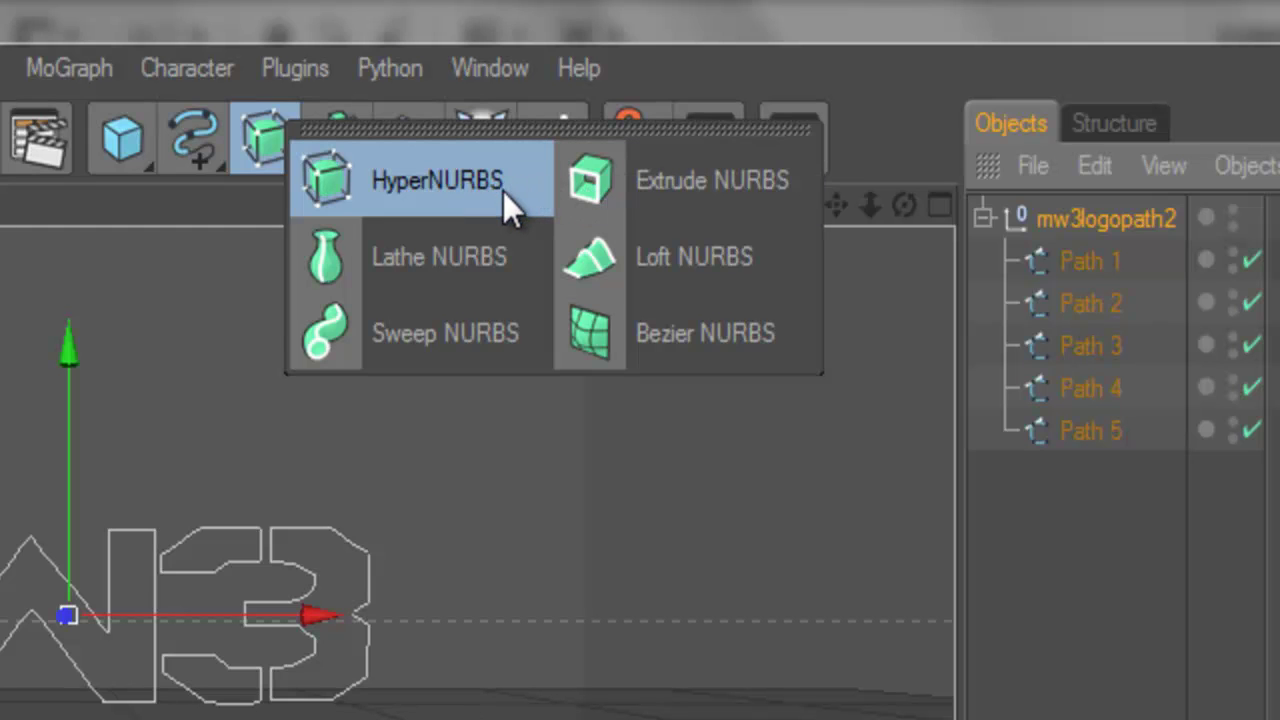
left_click(619, 208)
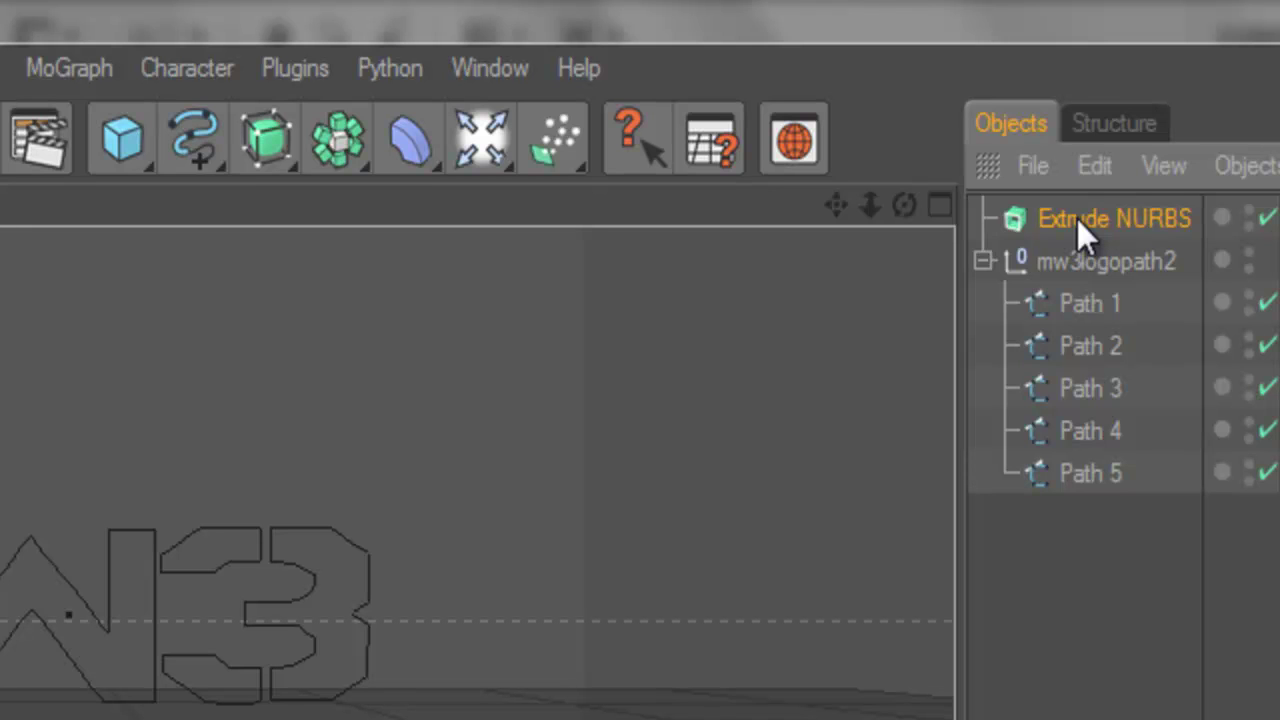
key("ctrl+v")
key("ctrl+v")
key("ctrl+v")
key("ctrl+v")
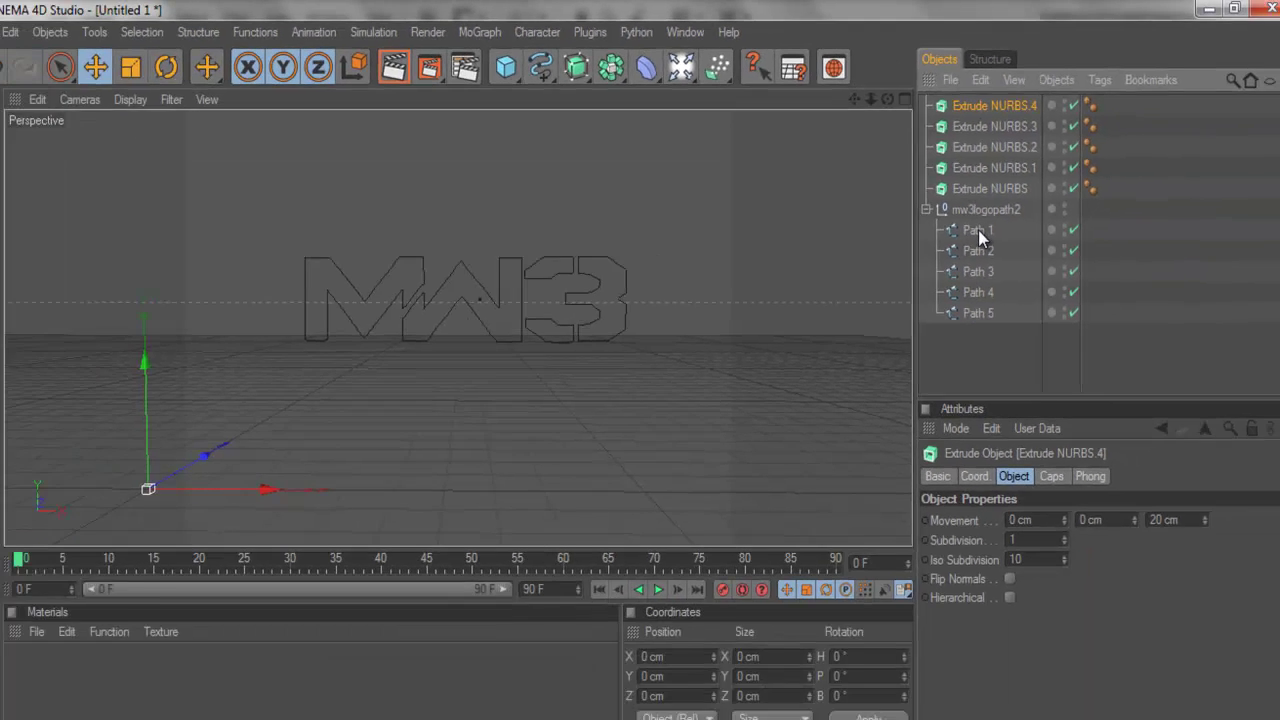
Nest Path 1 under Extrude NURBS and Paths 2 to 5 under Extrude NURBS.1 to Extrude NURBS.4 respectively
left_click(976, 230)
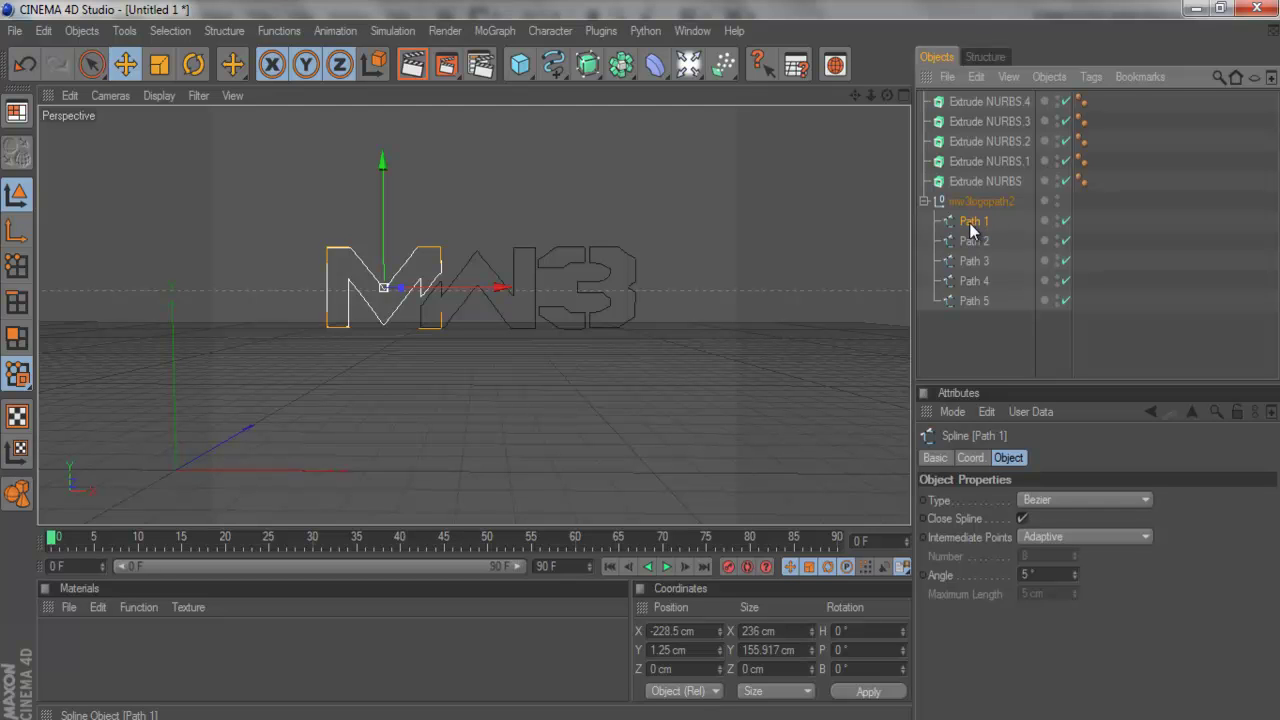
left_click_drag(969, 222, 988, 190)
left_click_drag(988, 184, 986, 180)
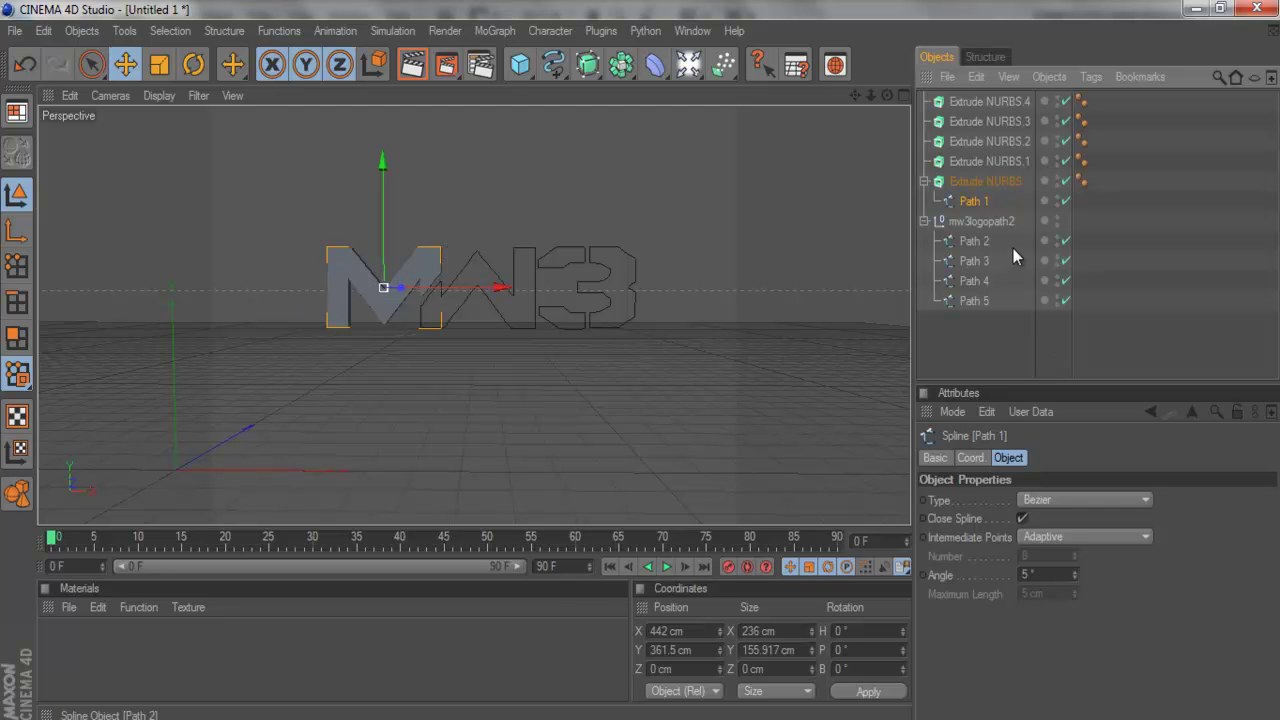
left_click_drag(983, 240, 992, 163)
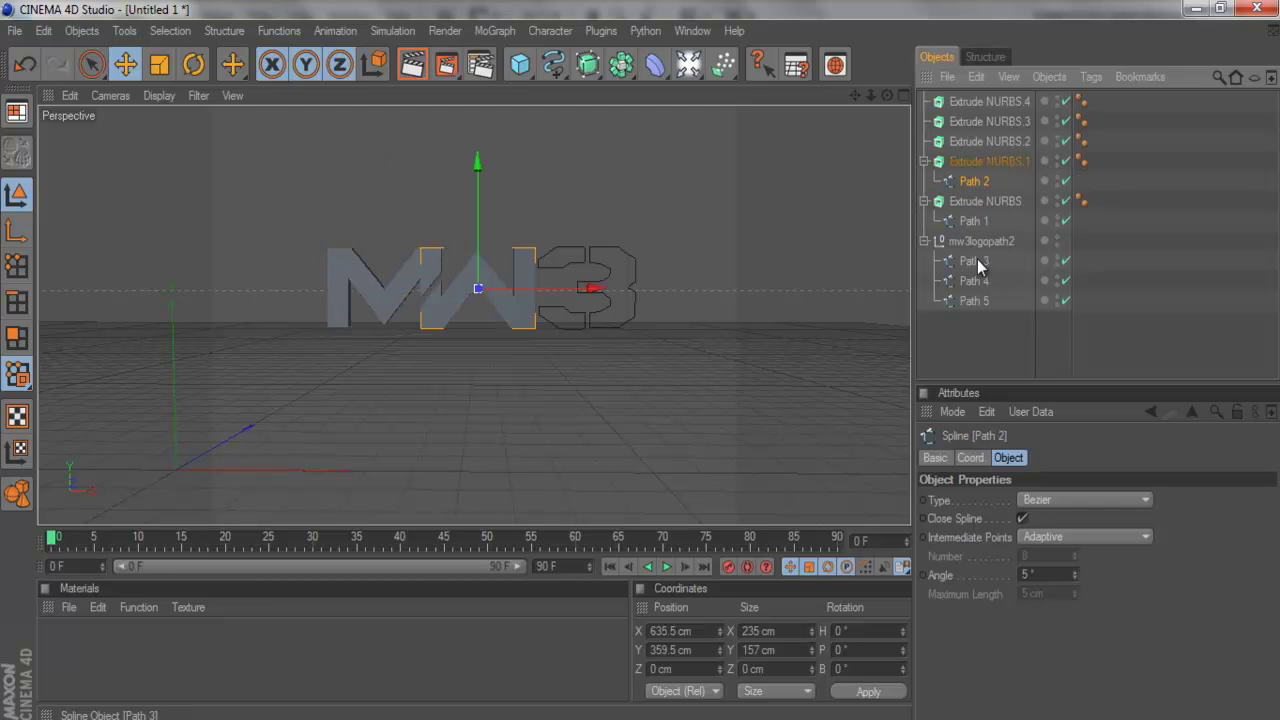
left_click_drag(977, 262, 995, 143)
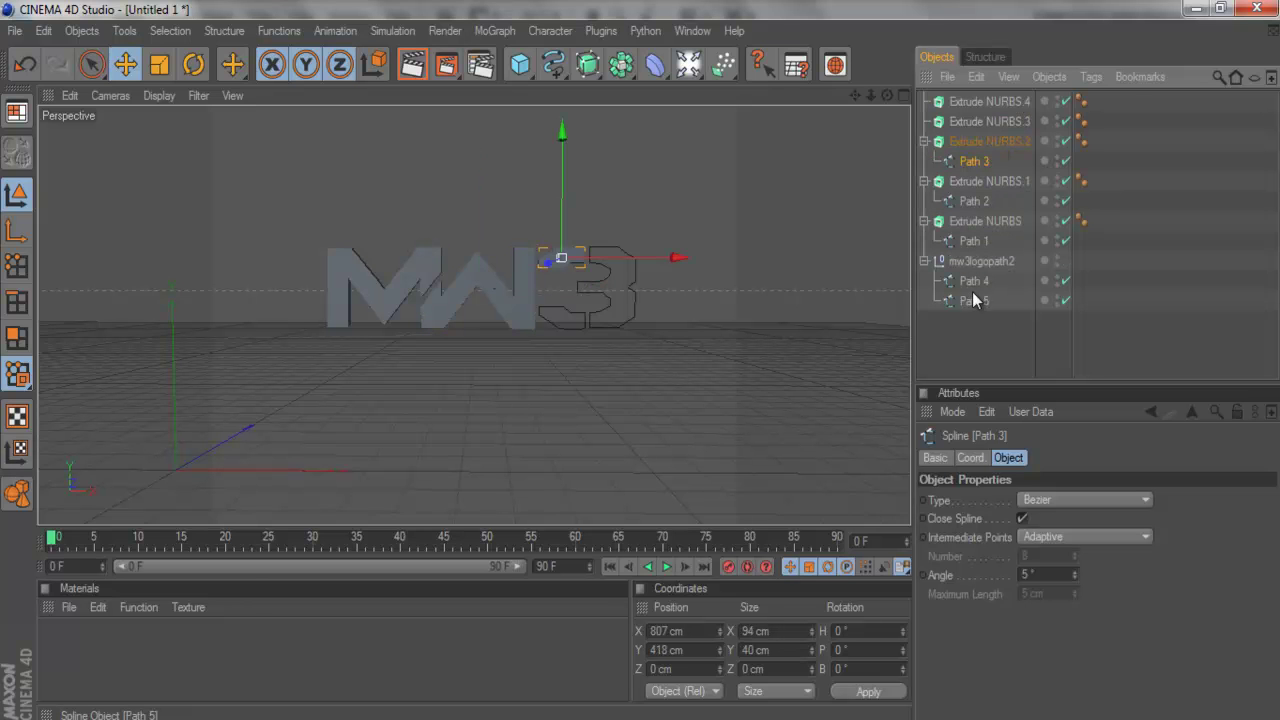
left_click_drag(975, 281, 983, 120)
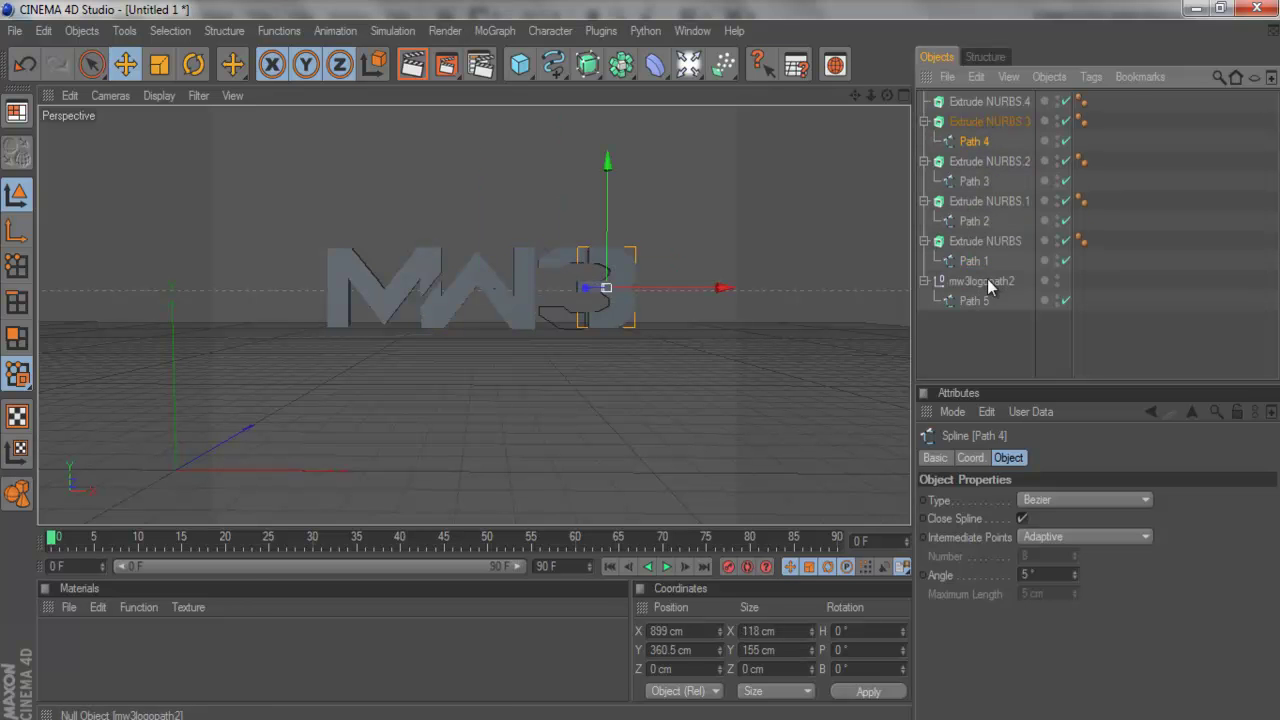
left_click_drag(987, 296, 1002, 101)
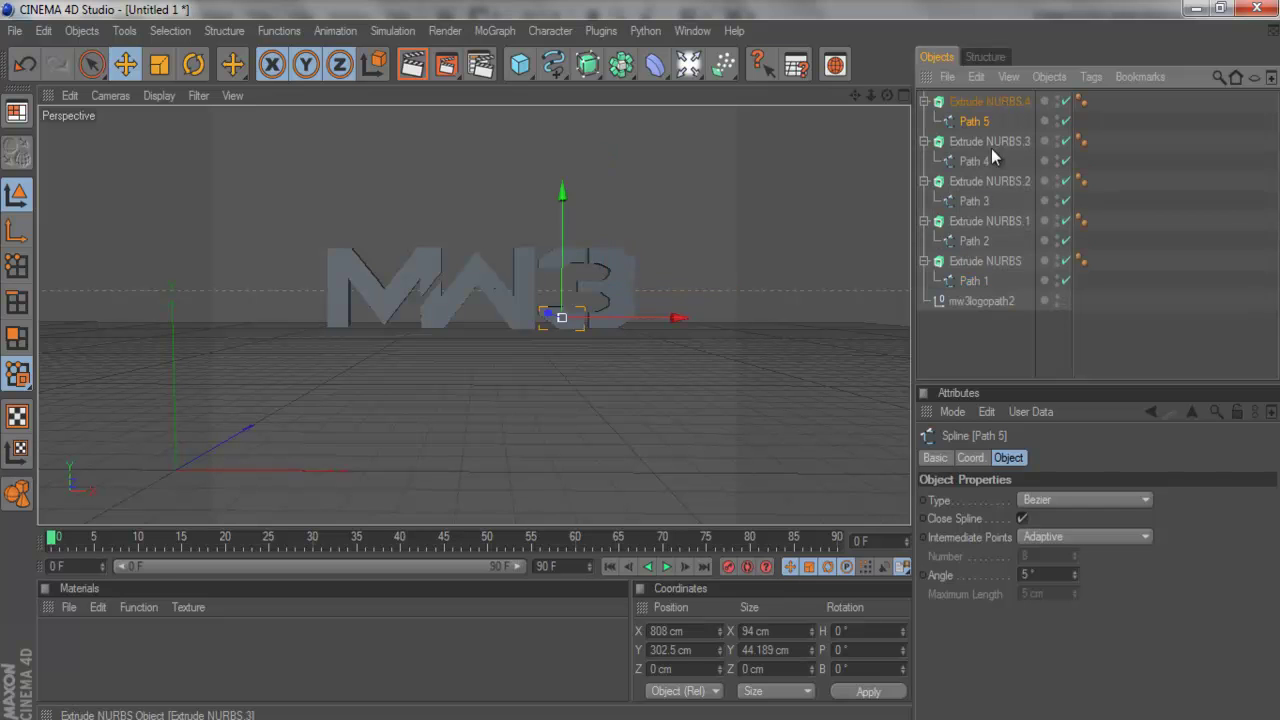
Move all five Extrude NURBS objects with their paths into the mw3logopath2 group
left_click(970, 102)
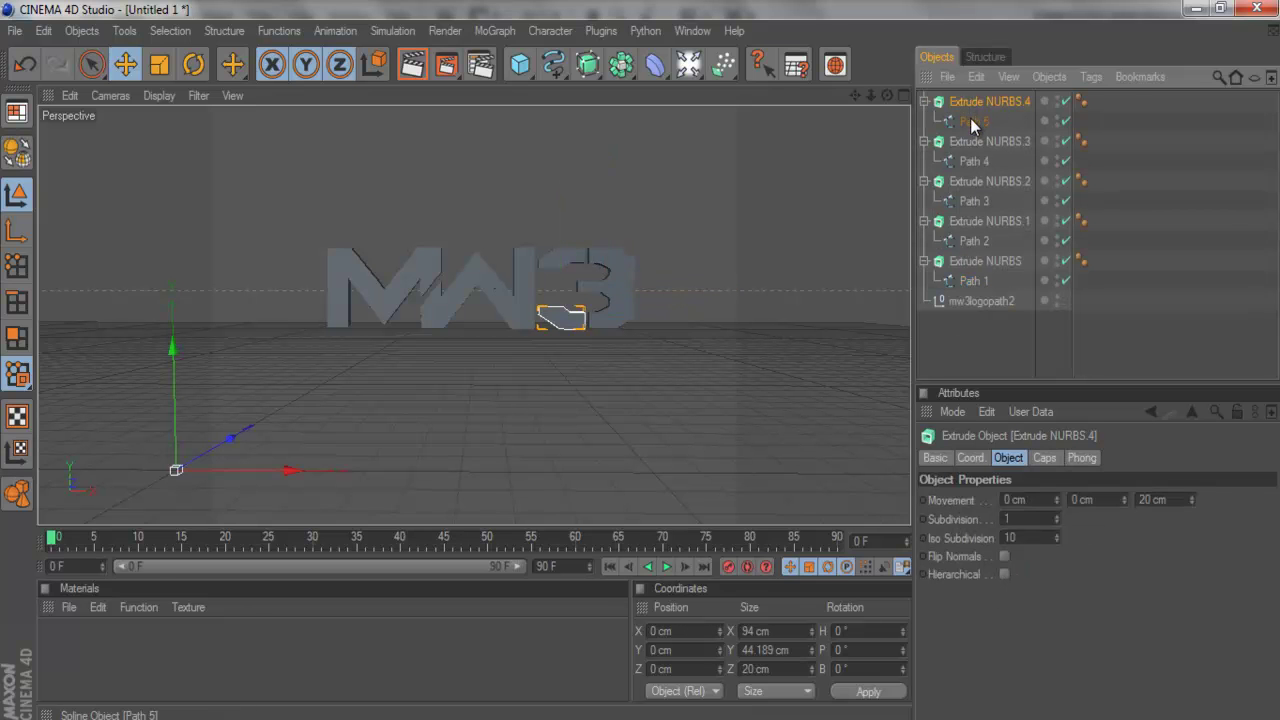
left_click(989, 142, "shift")
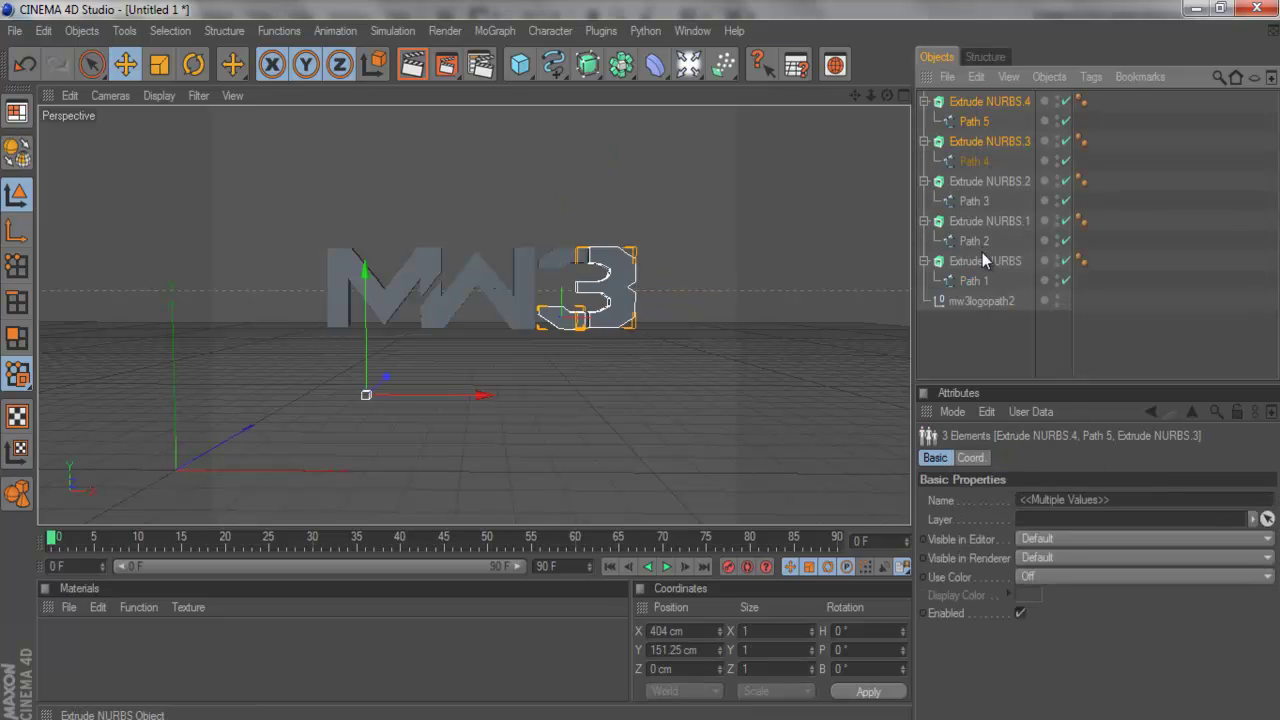
left_click(985, 118)
left_click(986, 102)
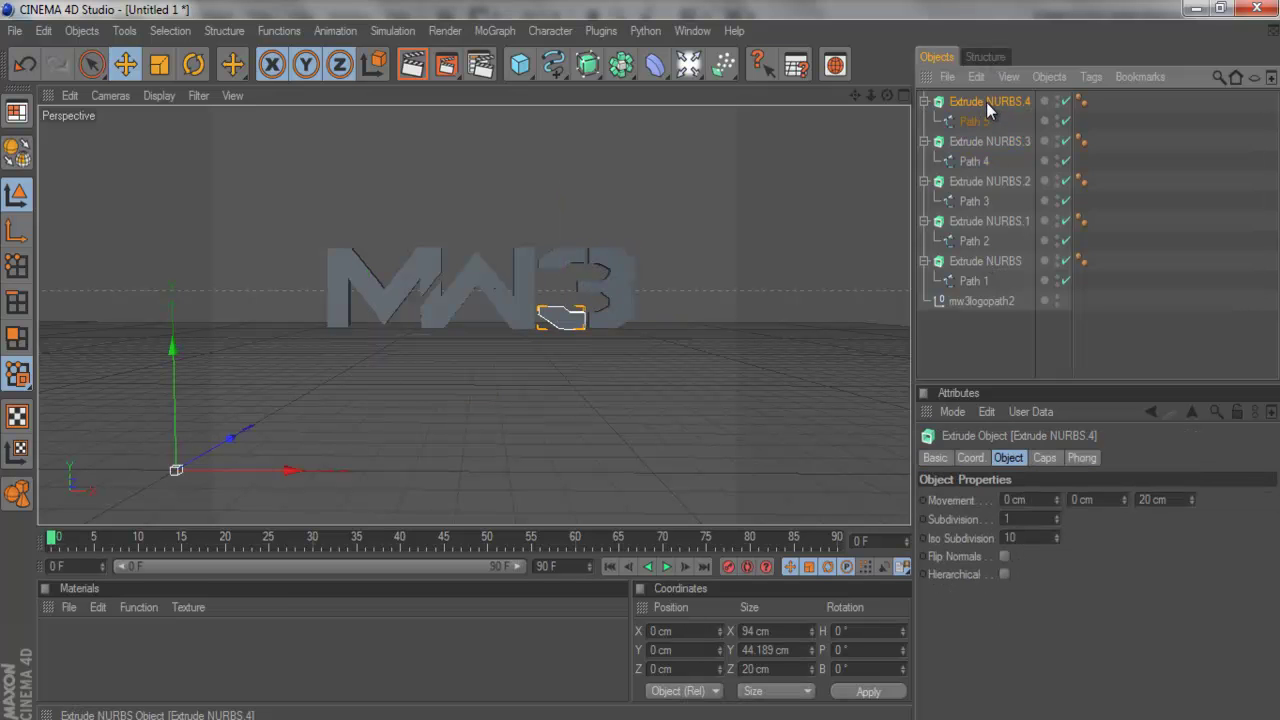
left_click(981, 260, "shift")
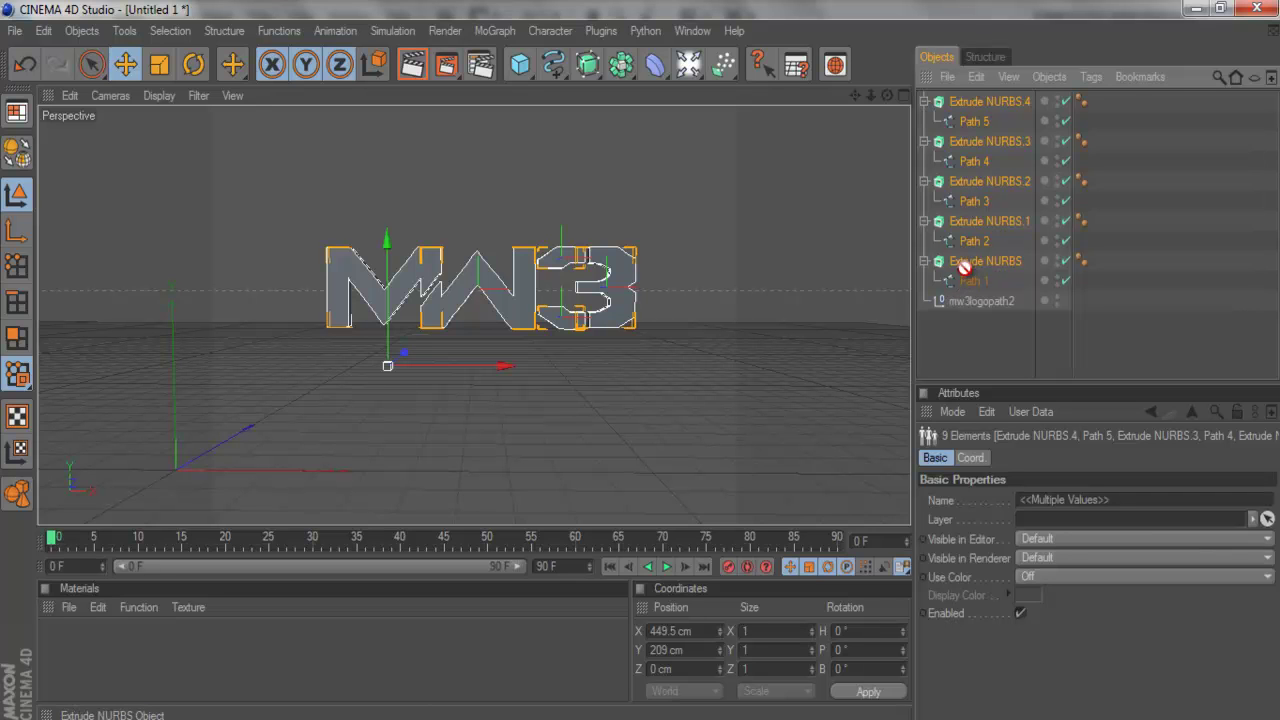
left_click_drag(965, 260, 963, 284)
left_click_drag(978, 302, 978, 302)
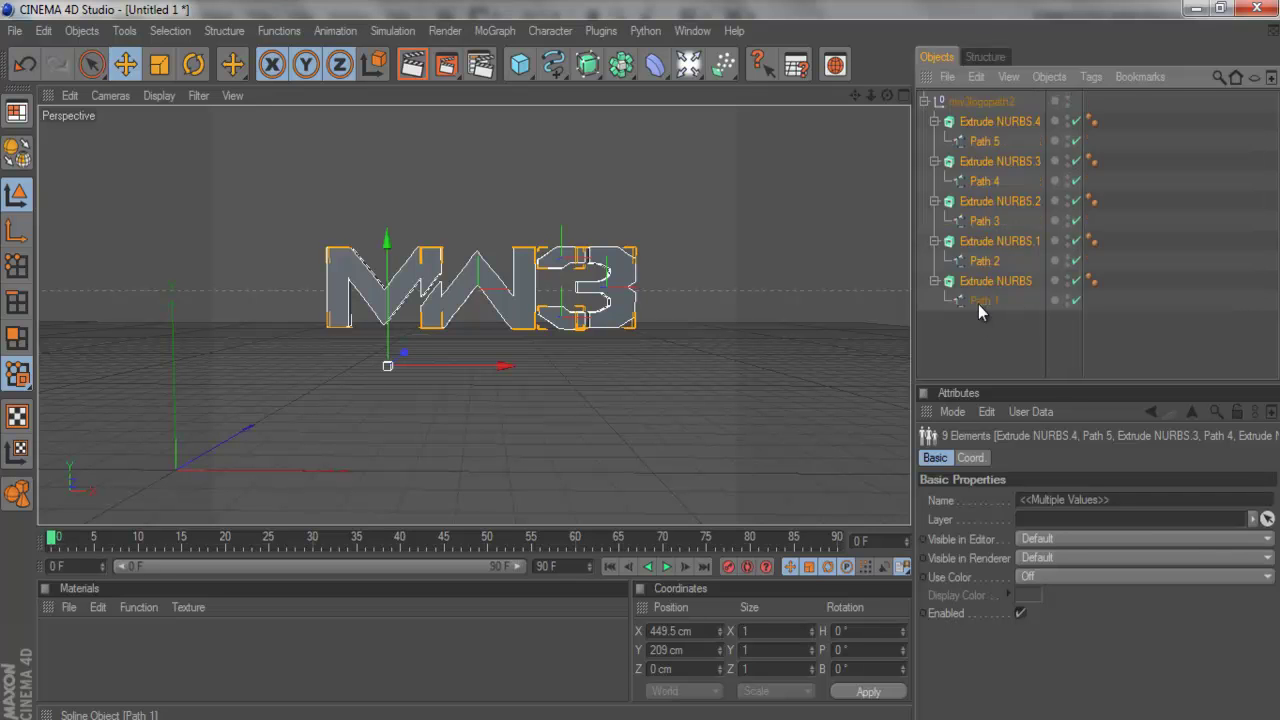
left_click(928, 100)
left_click(928, 101)
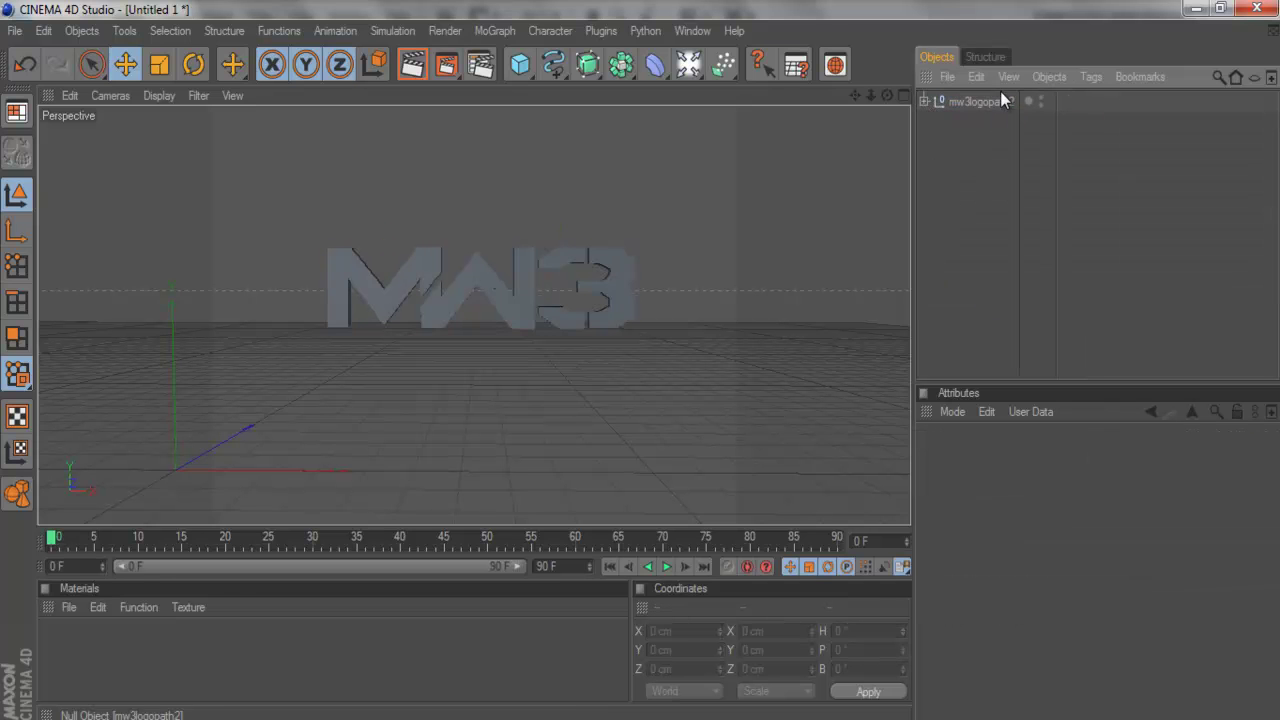
left_click(945, 104)
left_click(927, 101)
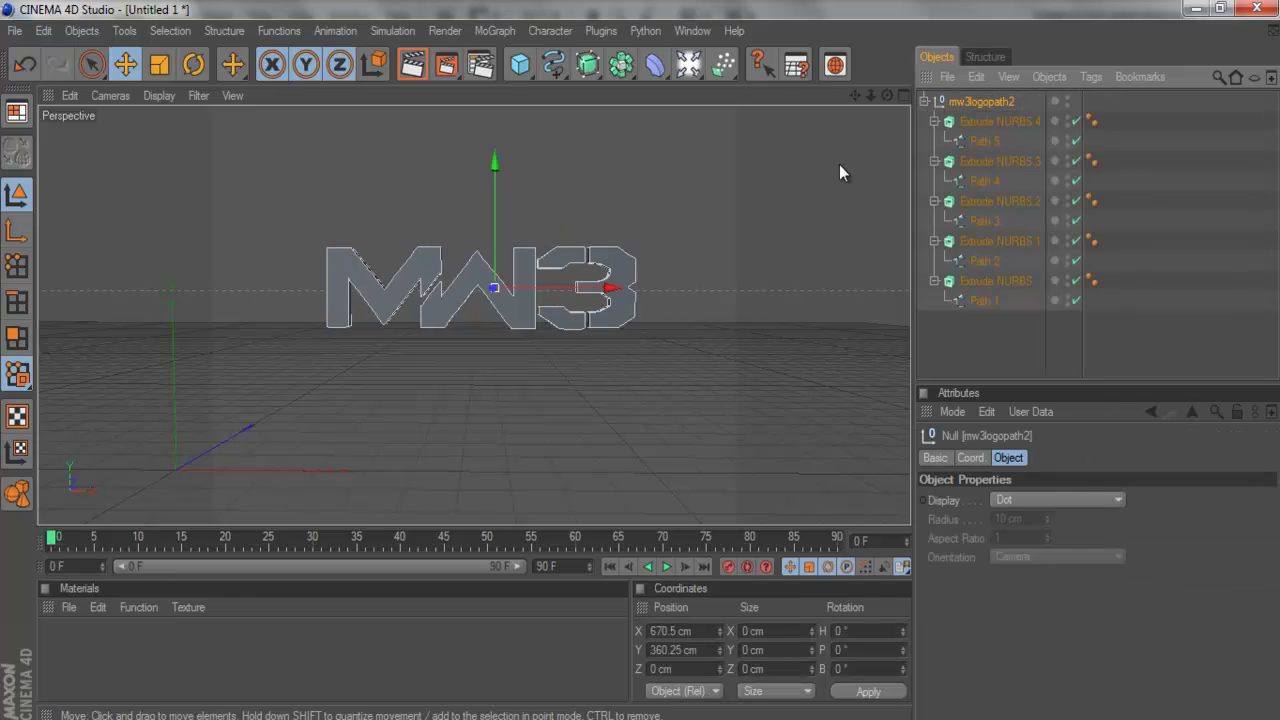
Set the Z movement of all five Extrude NURBS objects together to 100 cm
left_click(993, 159)
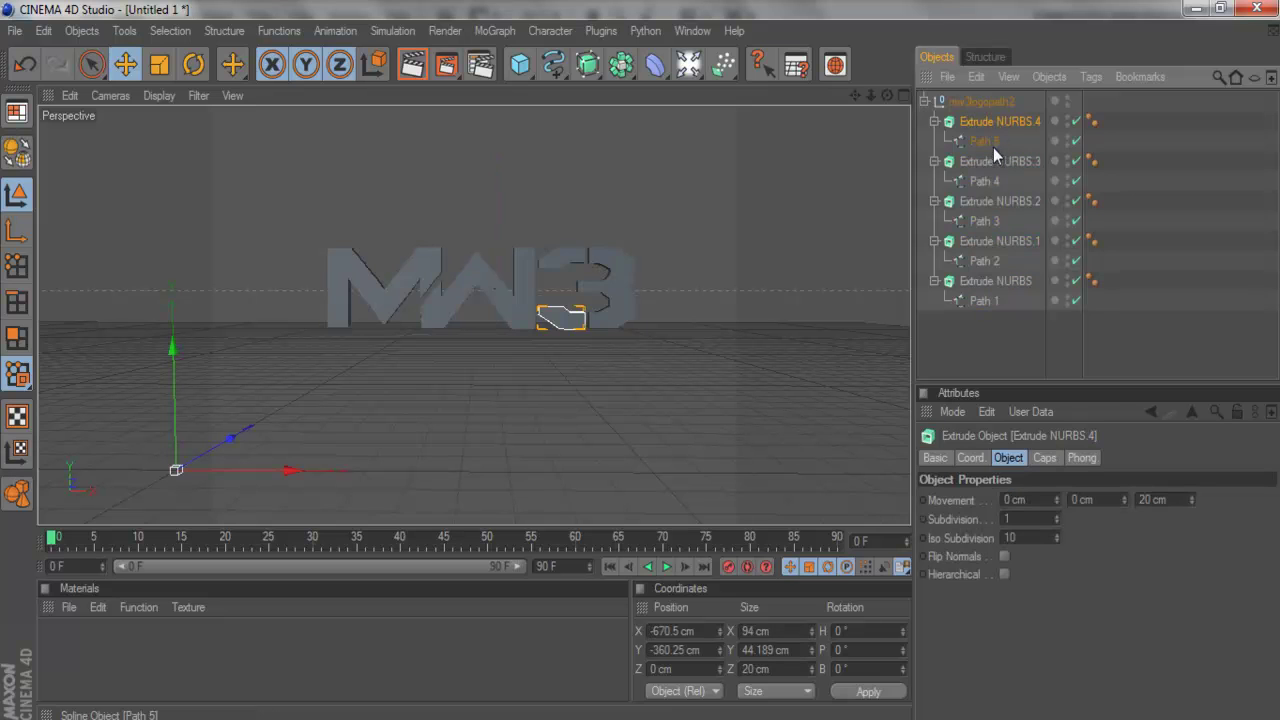
left_click(989, 198)
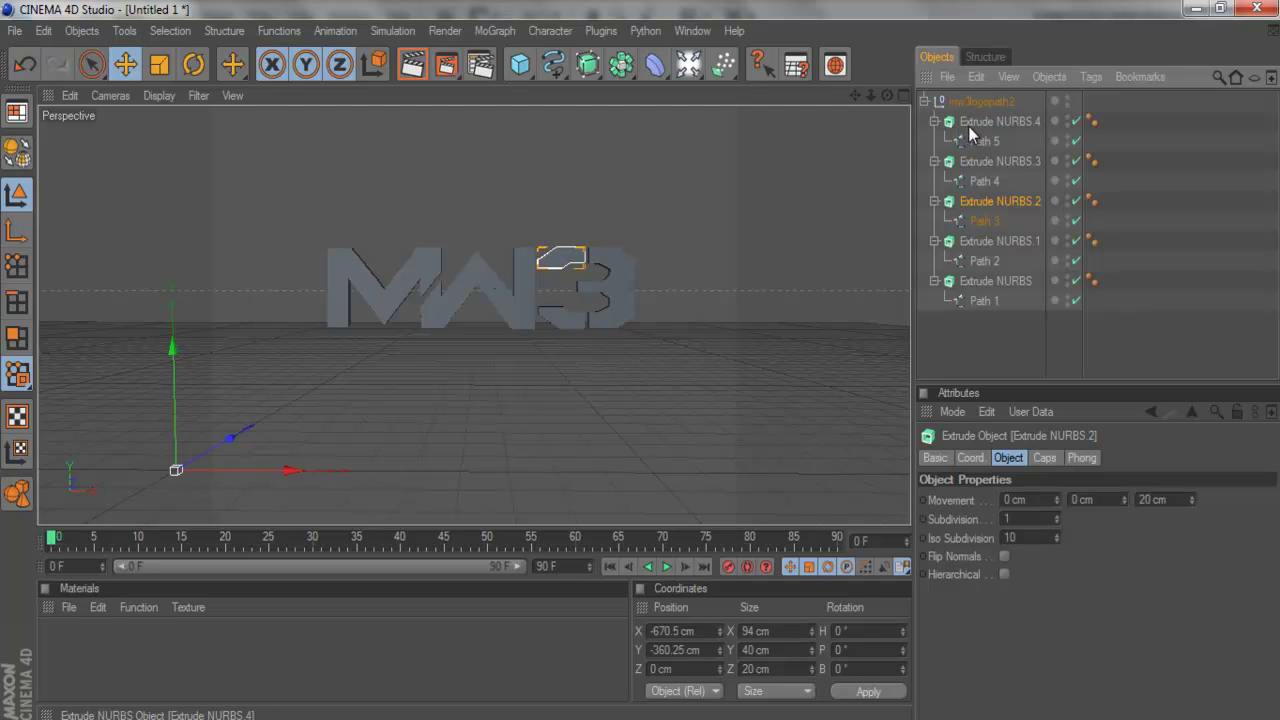
left_click(988, 158)
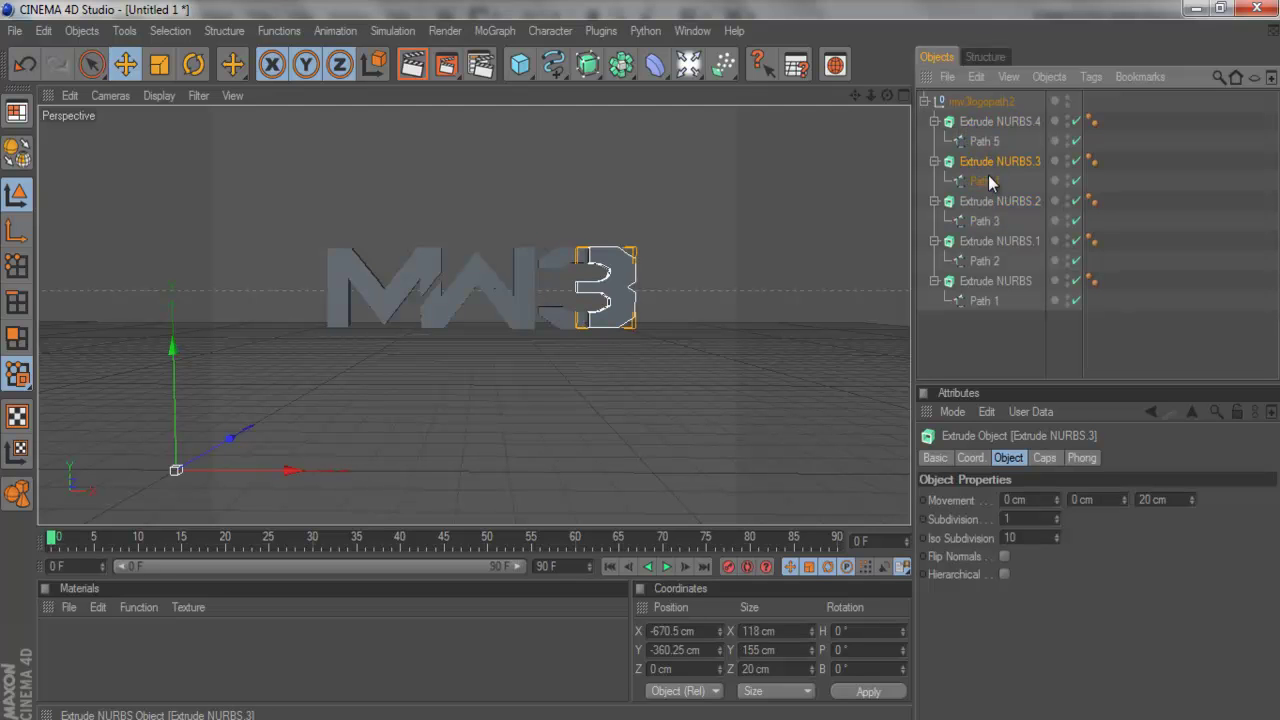
left_click(993, 120, "ctrl")
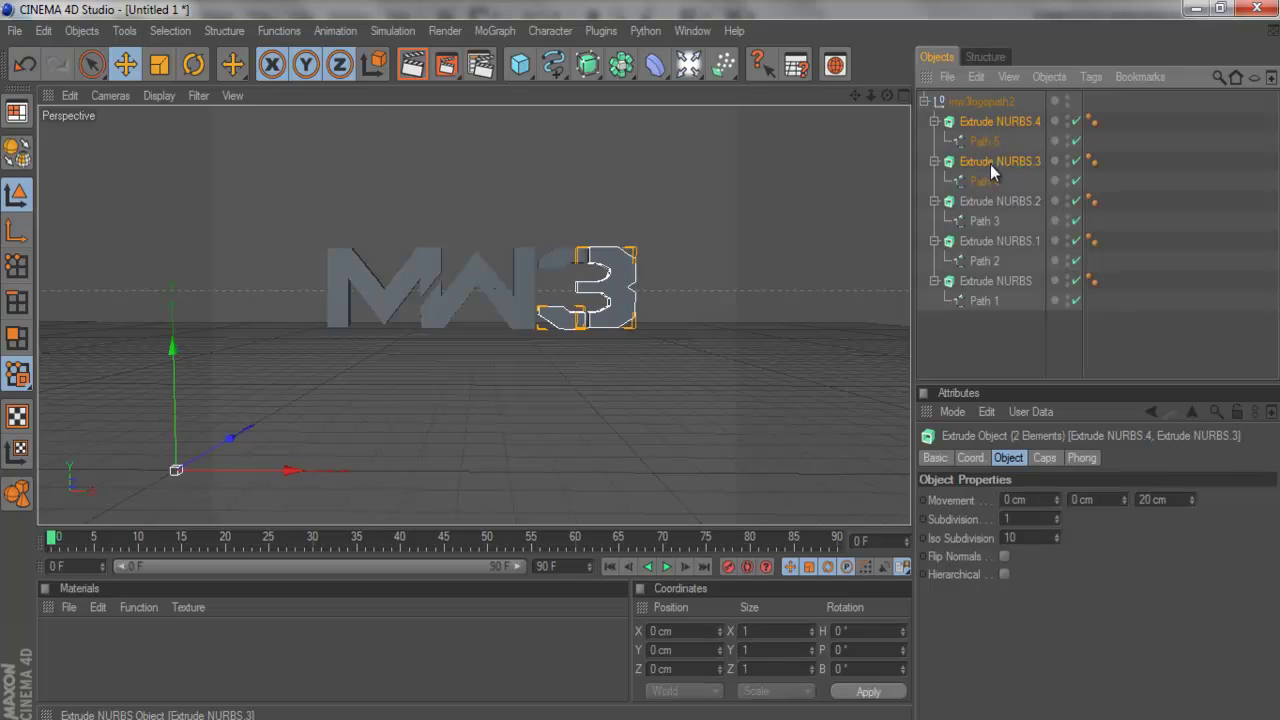
left_click(988, 201, "ctrl")
left_click(982, 241, "ctrl")
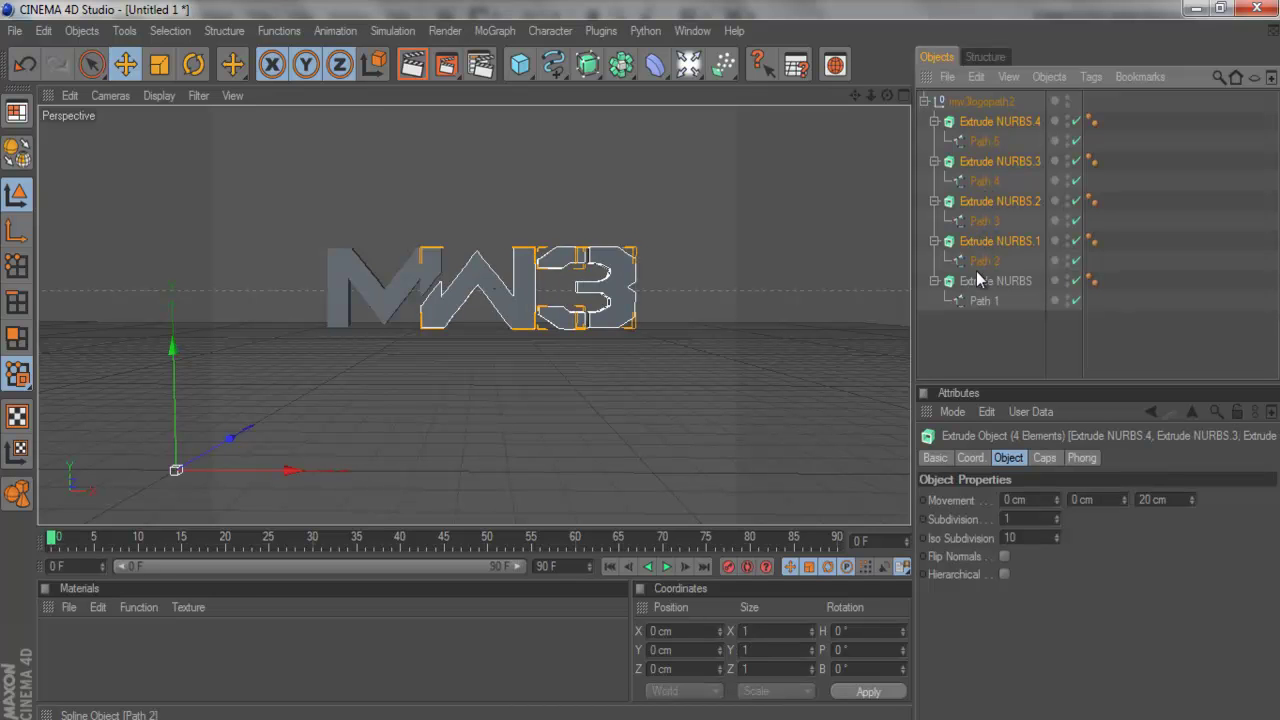
left_click(980, 281, "ctrl")
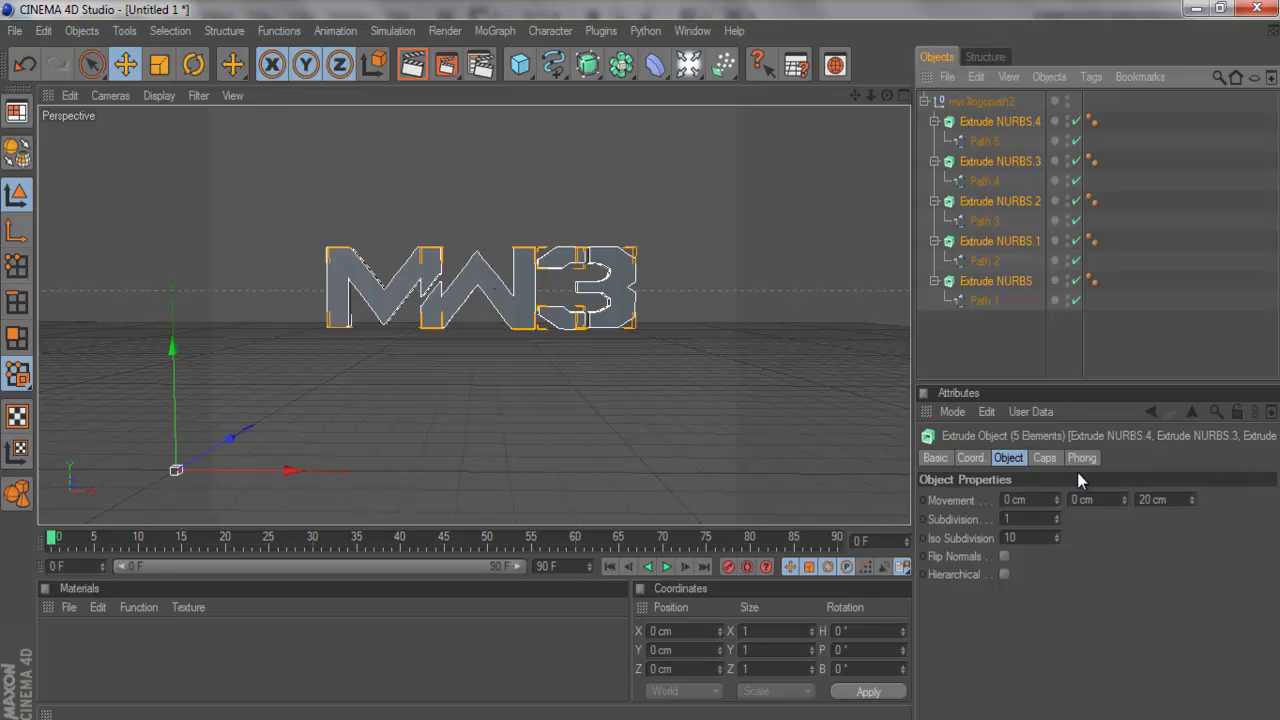
left_click(1157, 497)
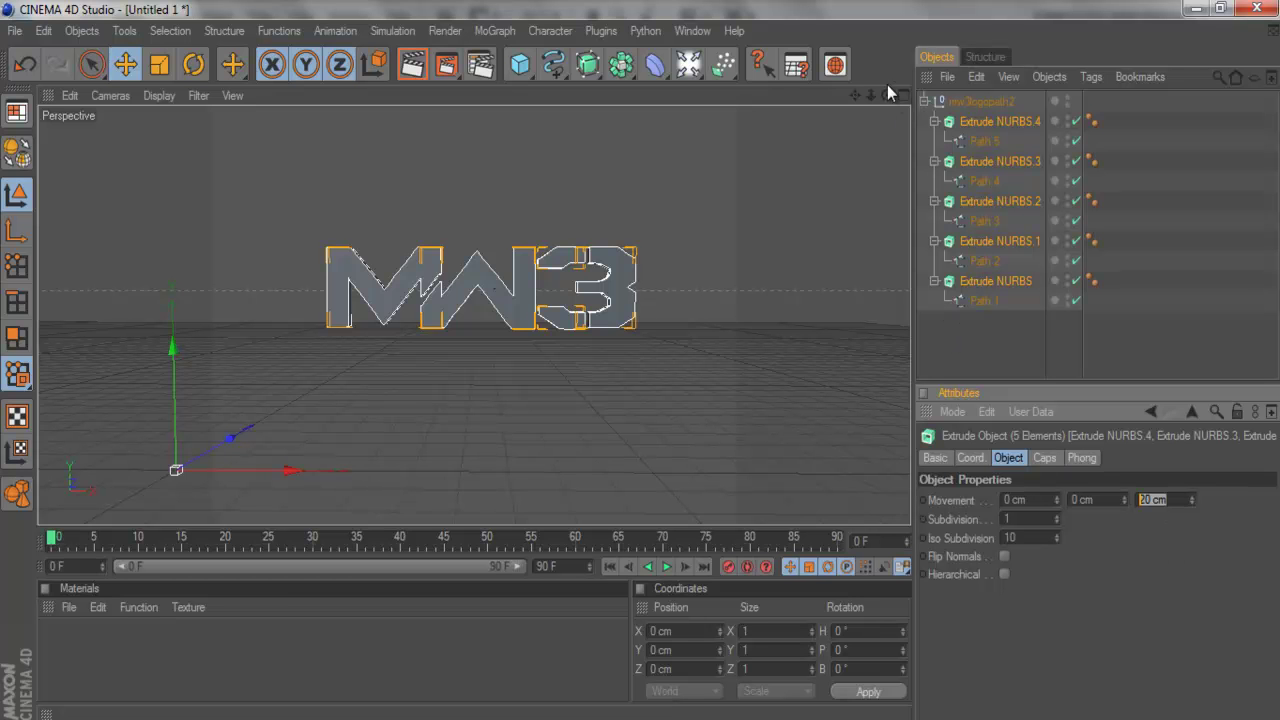
left_click_drag(886, 94, 646, 362)
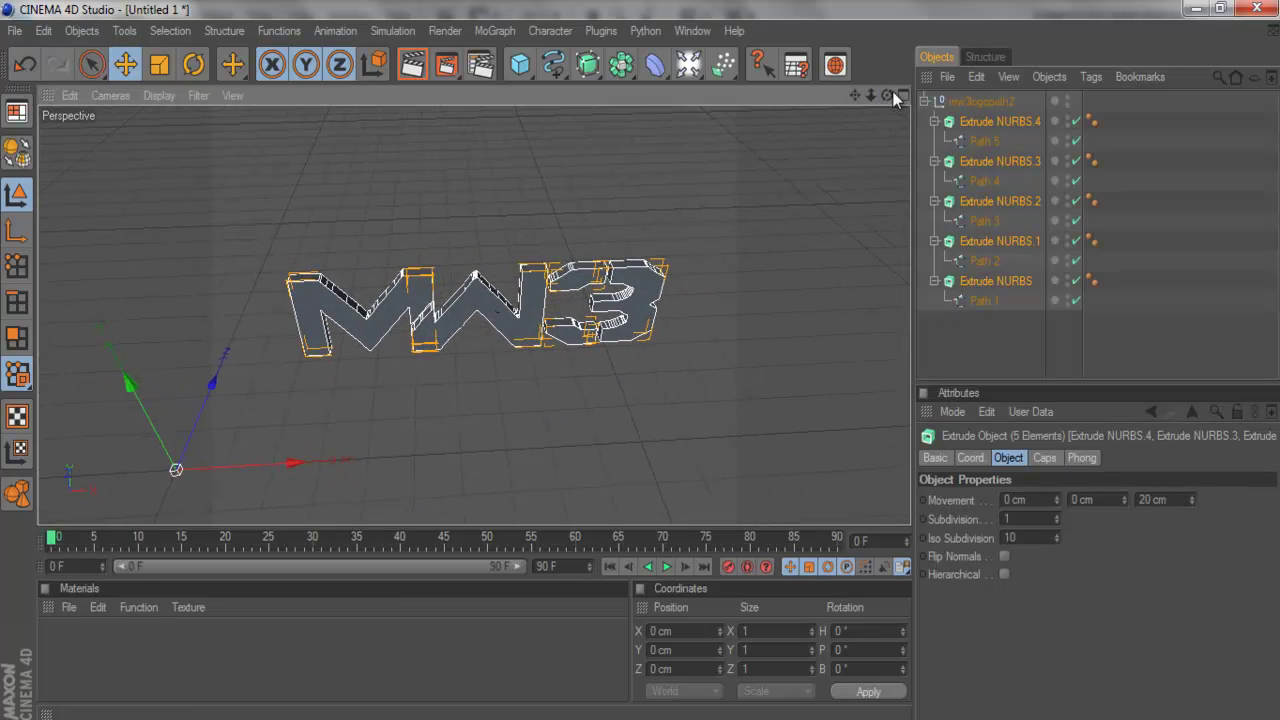
left_click_drag(1191, 498, 1187, 496)
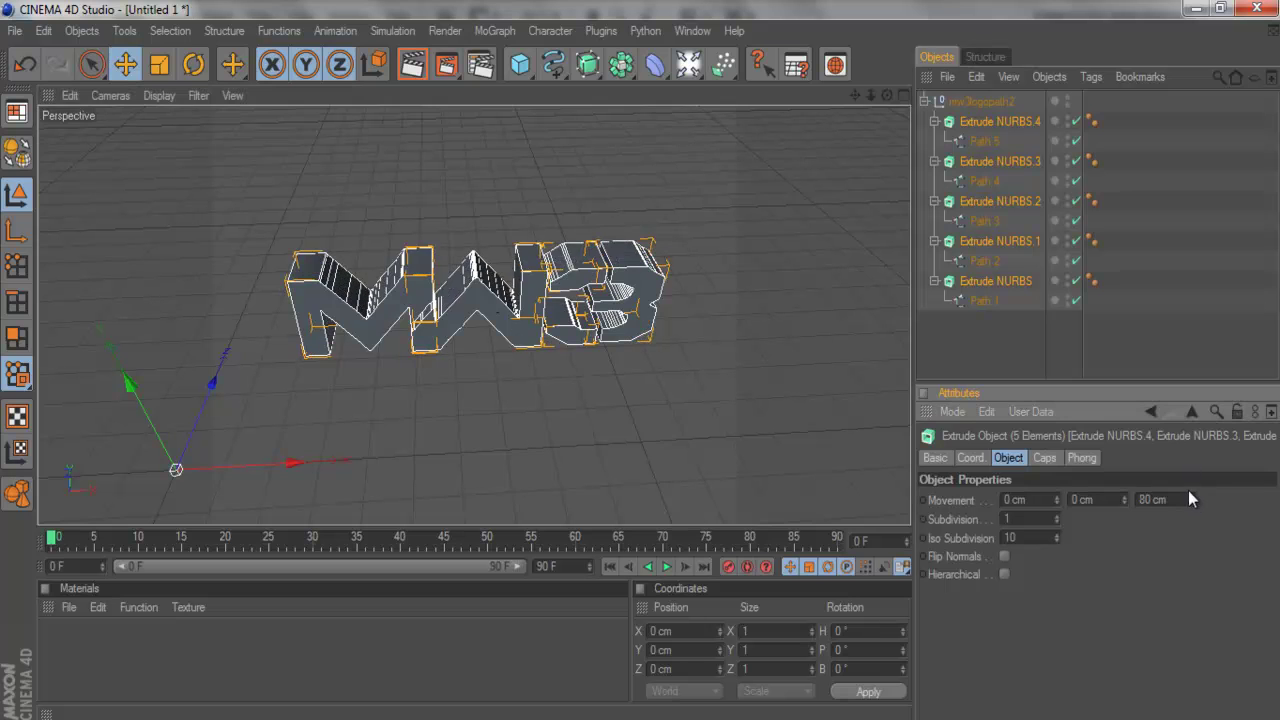
left_click_drag(1172, 450, 1177, 424)
left_click_drag(1097, 205, 673, 197)
type("100")
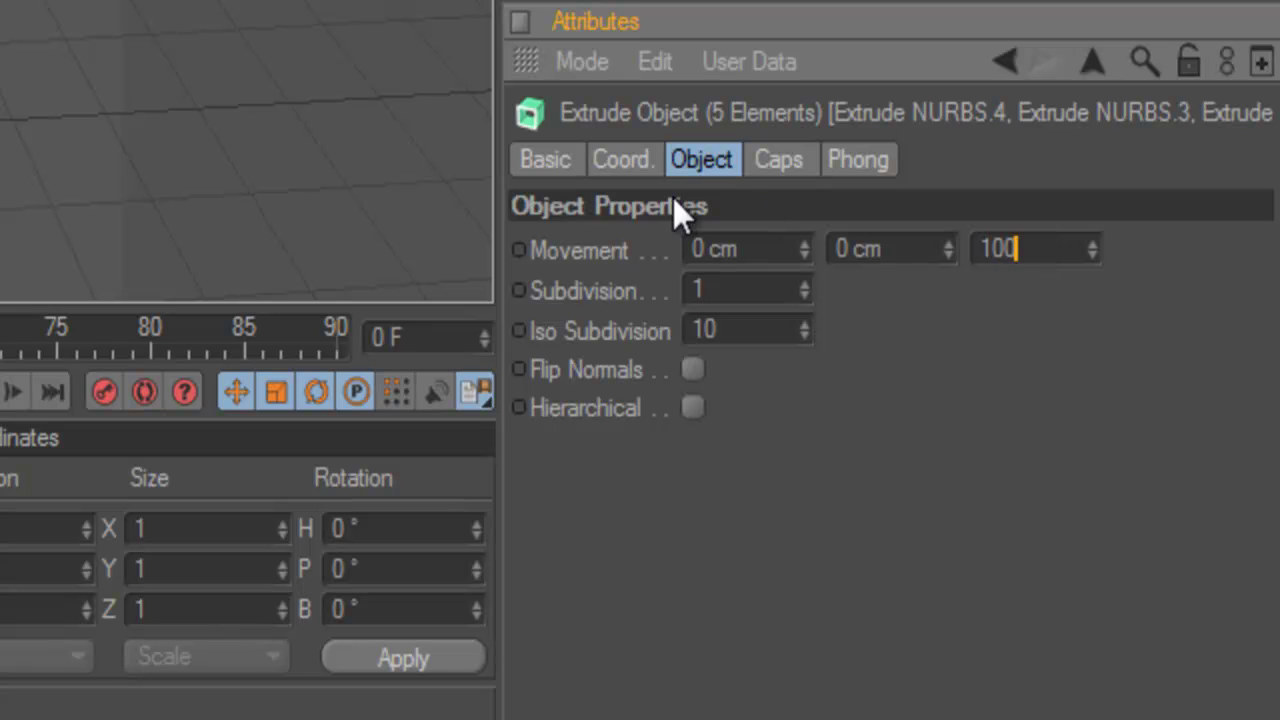
key("Return")
Give the five extrusions a Fillet Cap at both start and end, each with a 3 cm radius
left_click(783, 160)
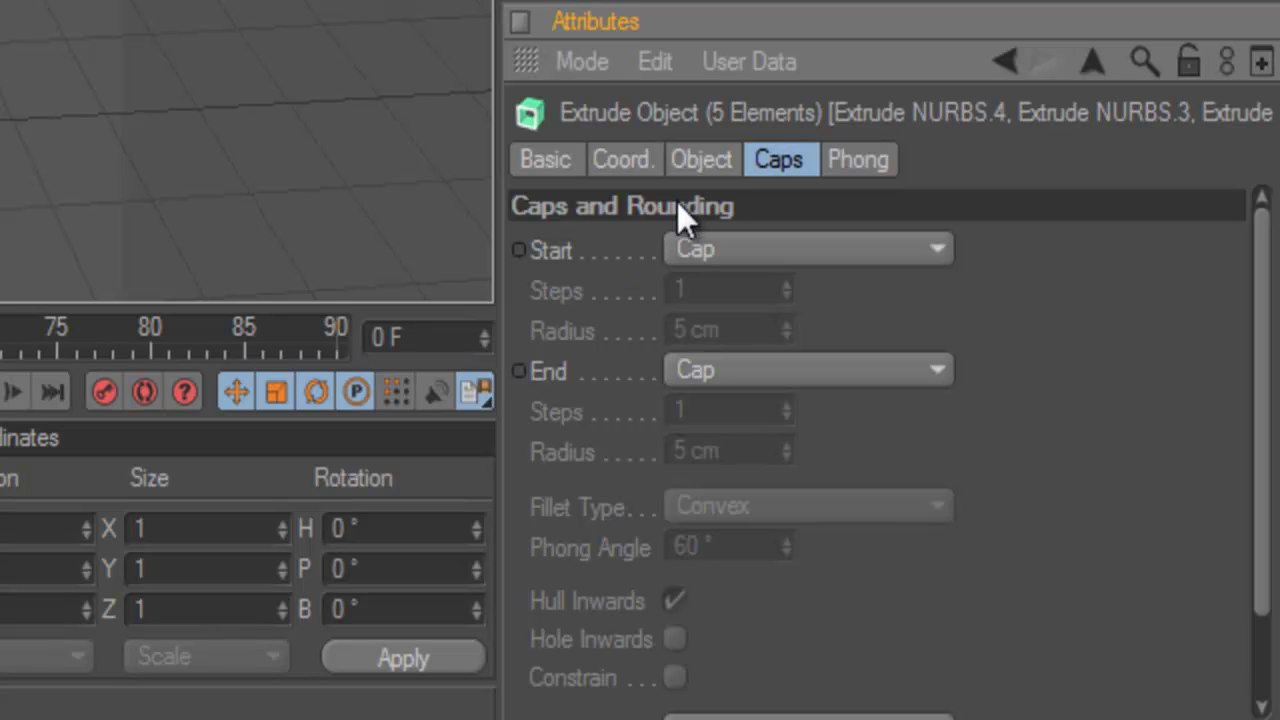
left_click(700, 250)
left_click(705, 408)
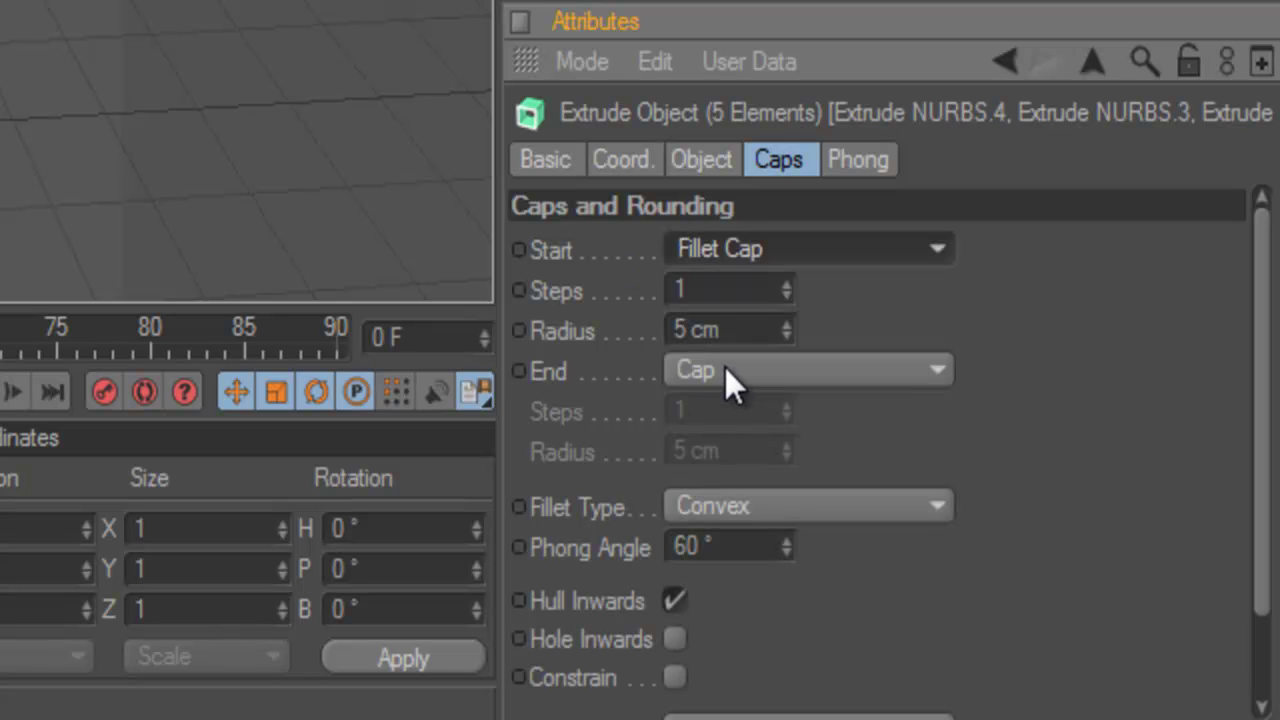
left_click(725, 370)
left_click(699, 534)
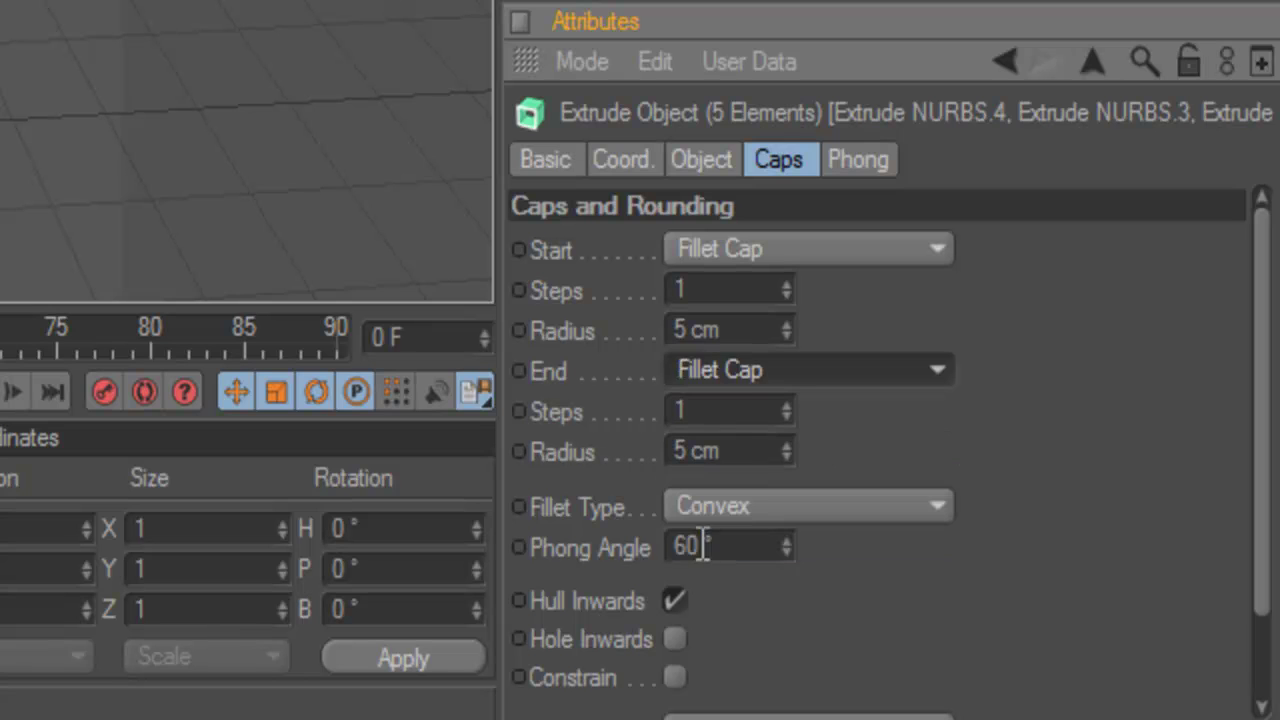
left_click(740, 328)
type("3")
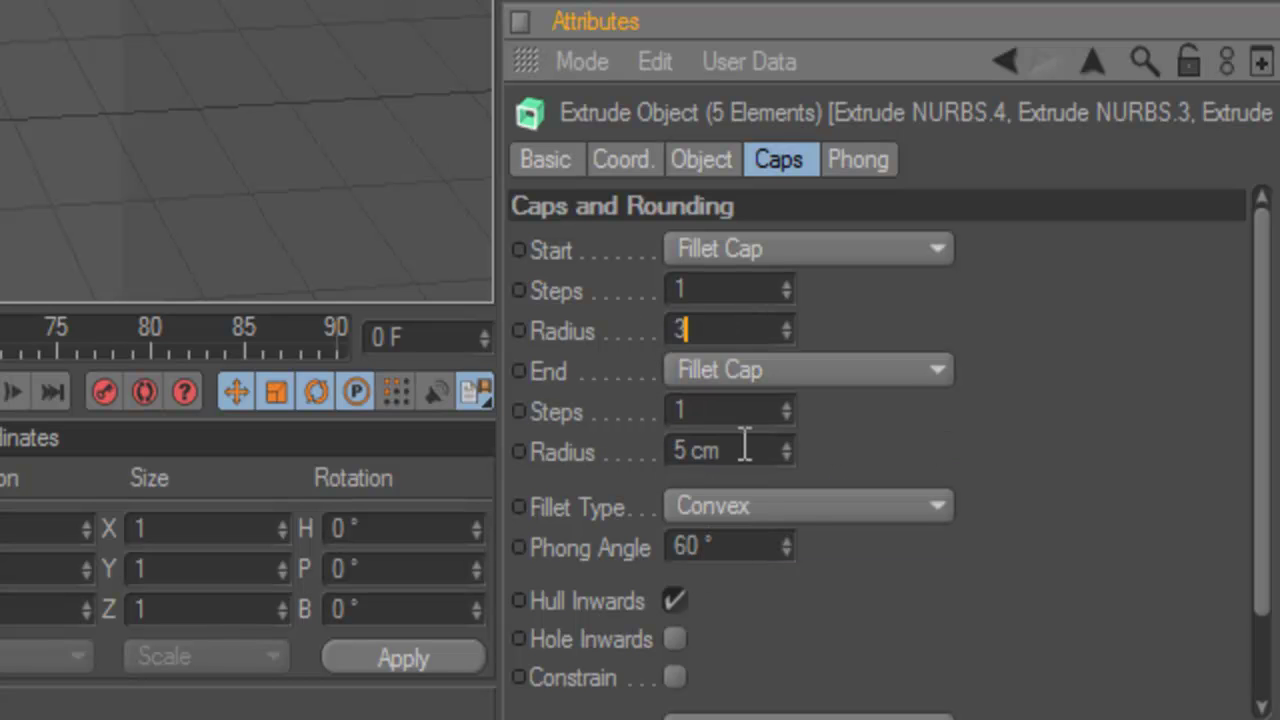
left_click(740, 446)
type("3")
key("Return")
Deselect everything and render a preview of the extruded logo from a near-front view
key("ctrl+shift+a")
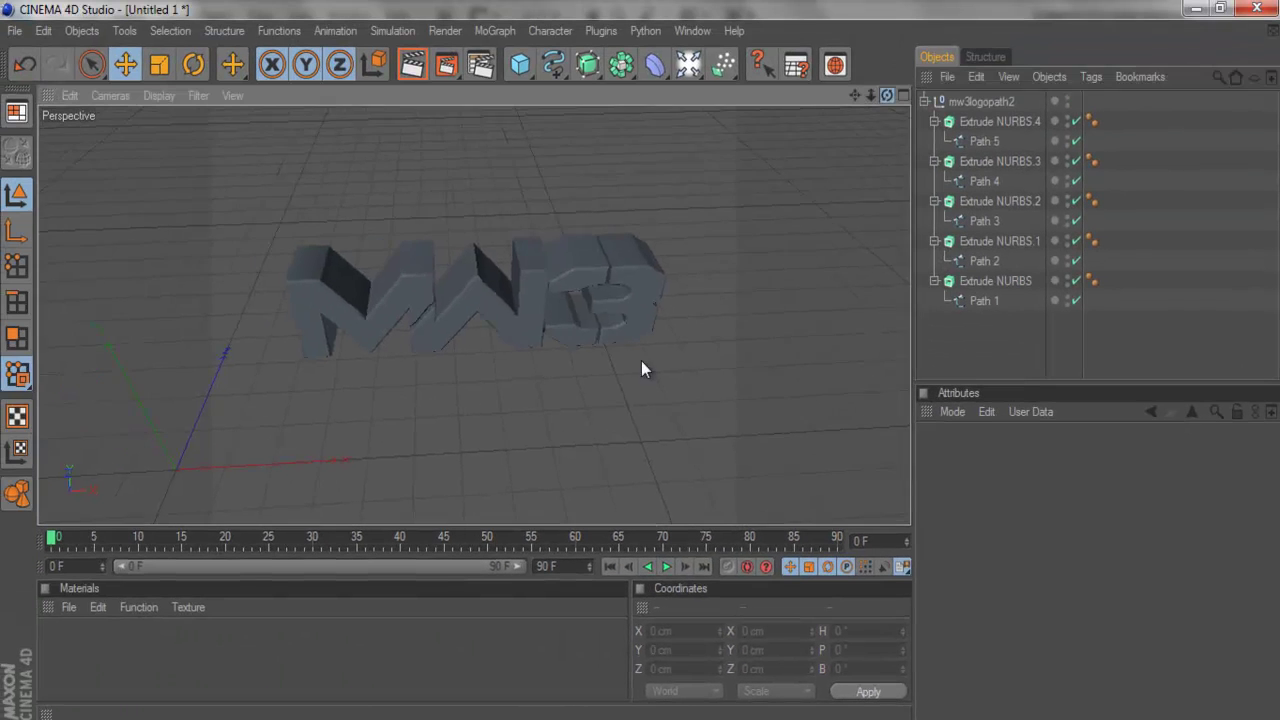
left_click_drag(641, 361, 647, 365, "alt")
left_click(413, 66)
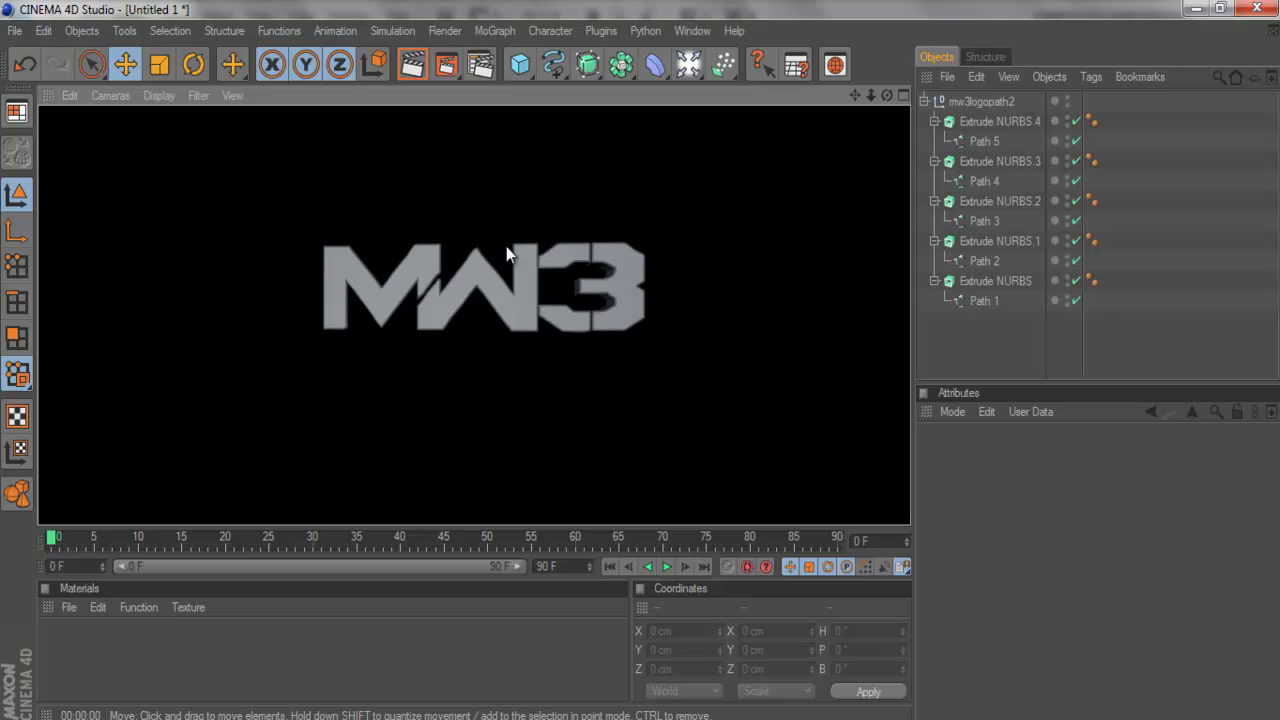
left_click(454, 371)
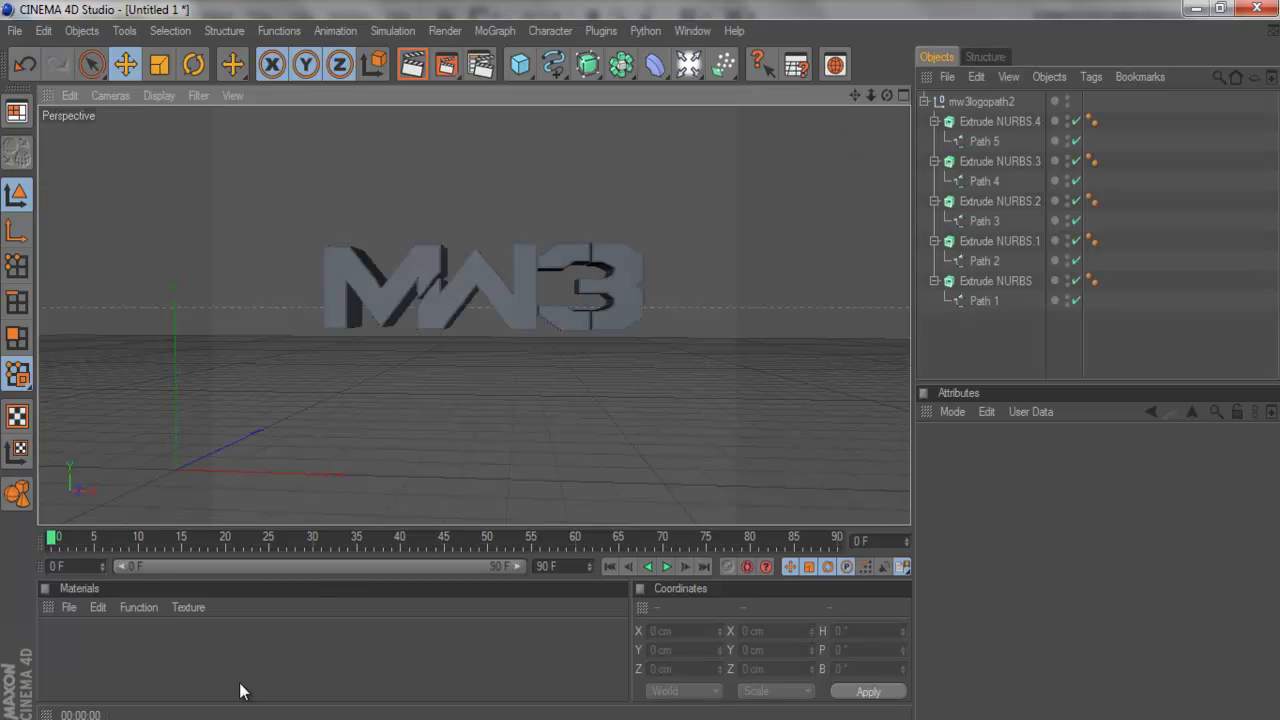
Create a new material for the logo
double_click(237, 668)
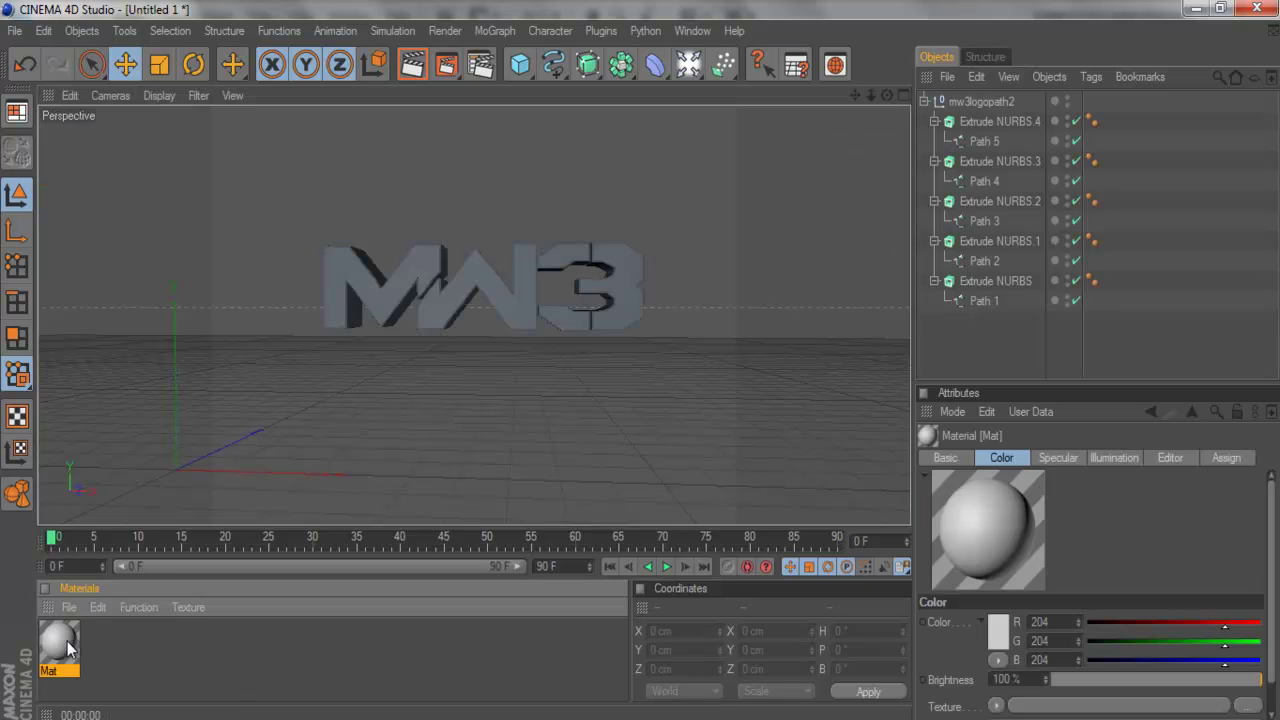